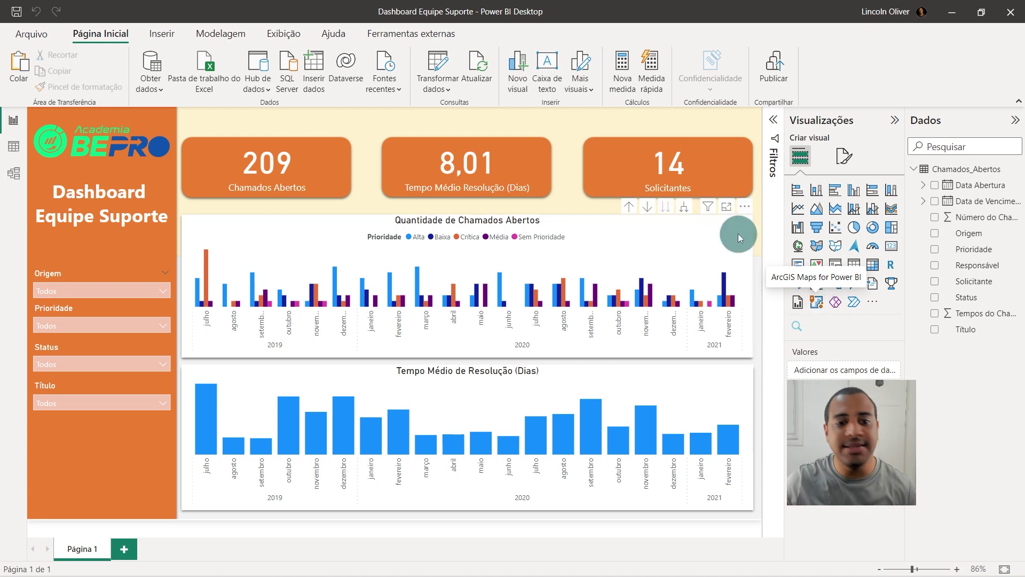
# Hide the Visualizações pane and review the Solicitante and Responsável columns of Chamados_Abertos in Data view
pyautogui.click(894, 121)
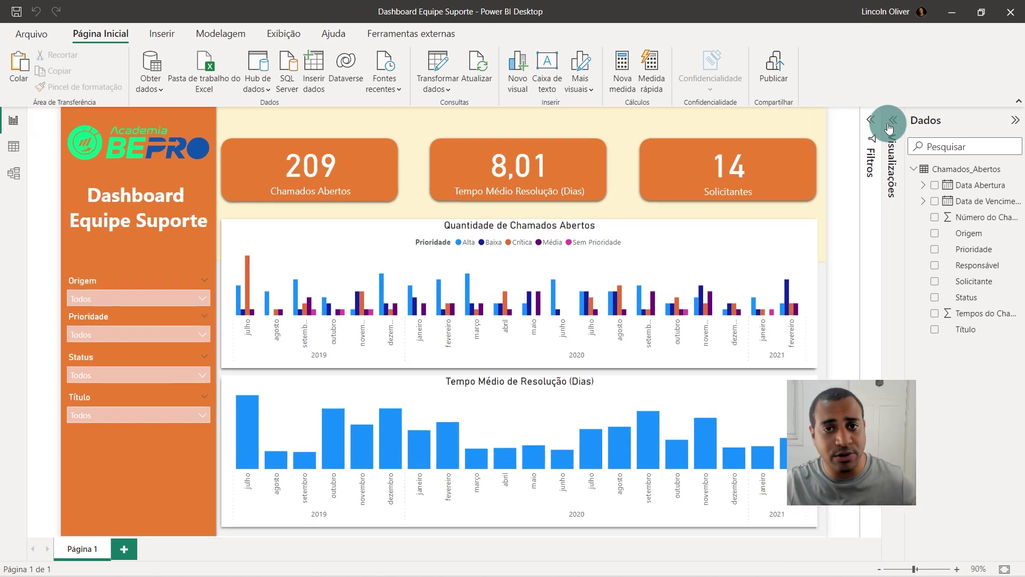
pyautogui.click(14, 146)
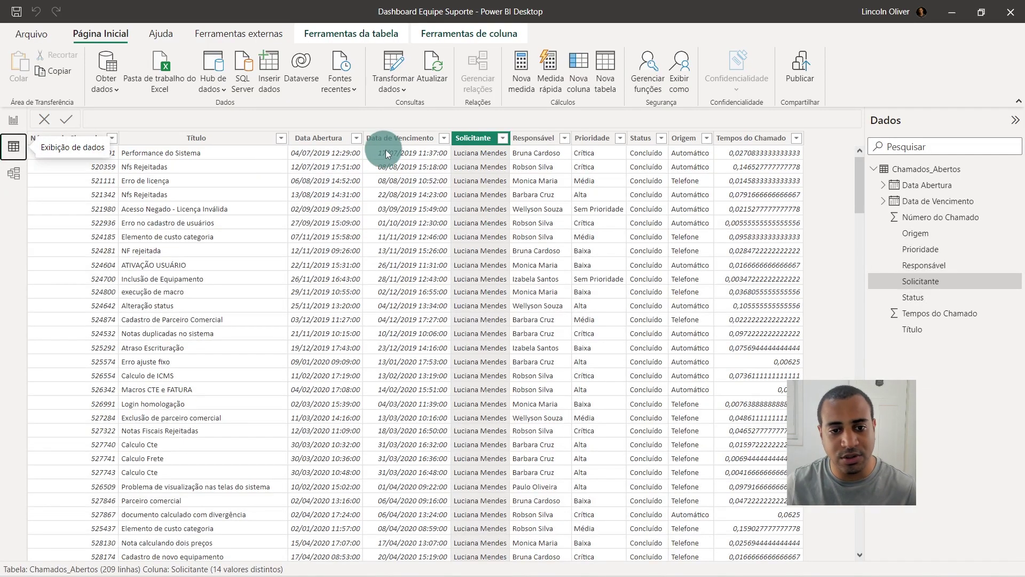
pyautogui.click(542, 139)
pyautogui.click(483, 140)
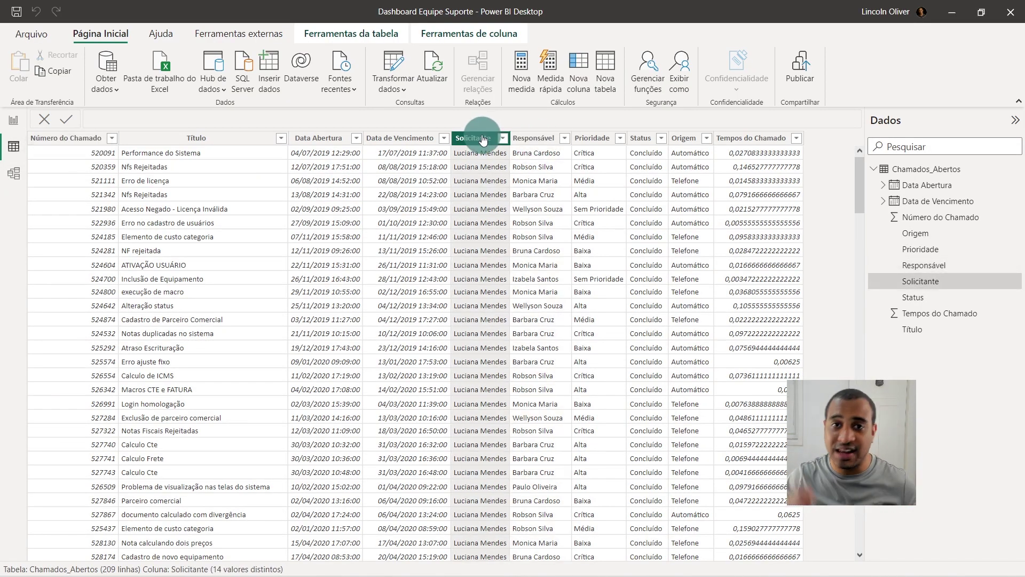
pyautogui.click(535, 139)
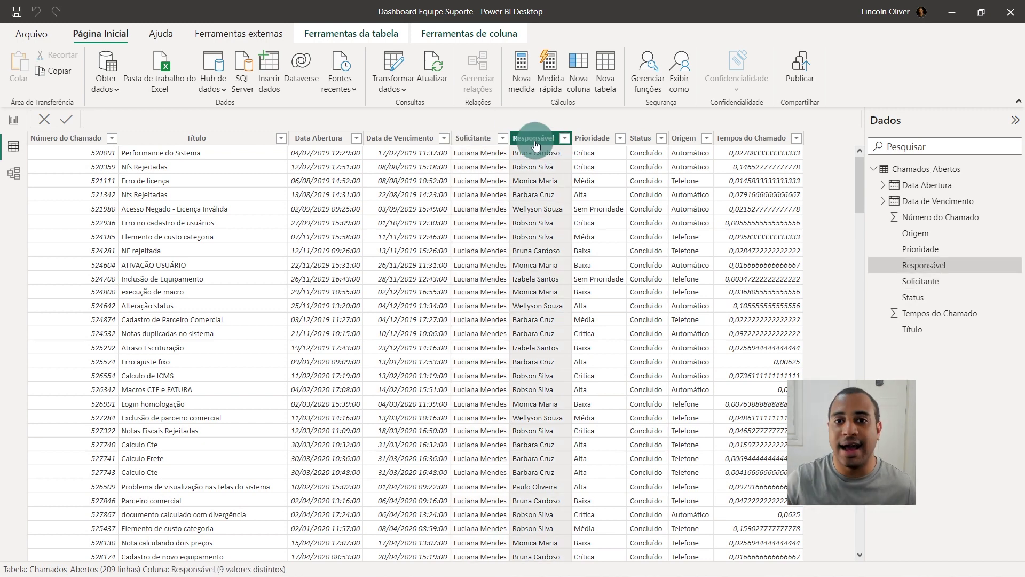
pyautogui.click(13, 119)
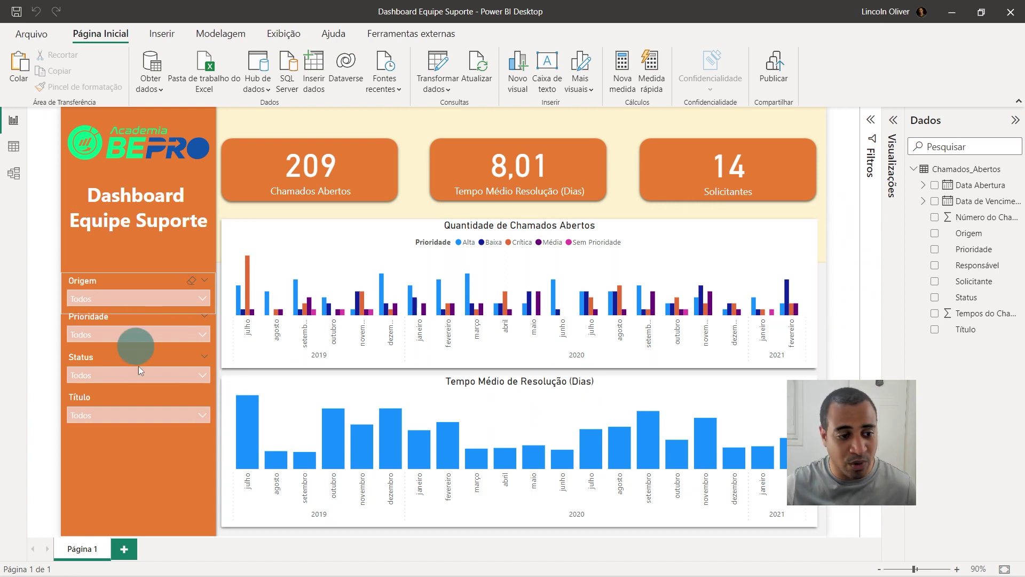
# Check the values listed in the Origem slicer's dropdown, then restore the Visualizações pane
pyautogui.moveTo(138, 289)
pyautogui.click(132, 275)
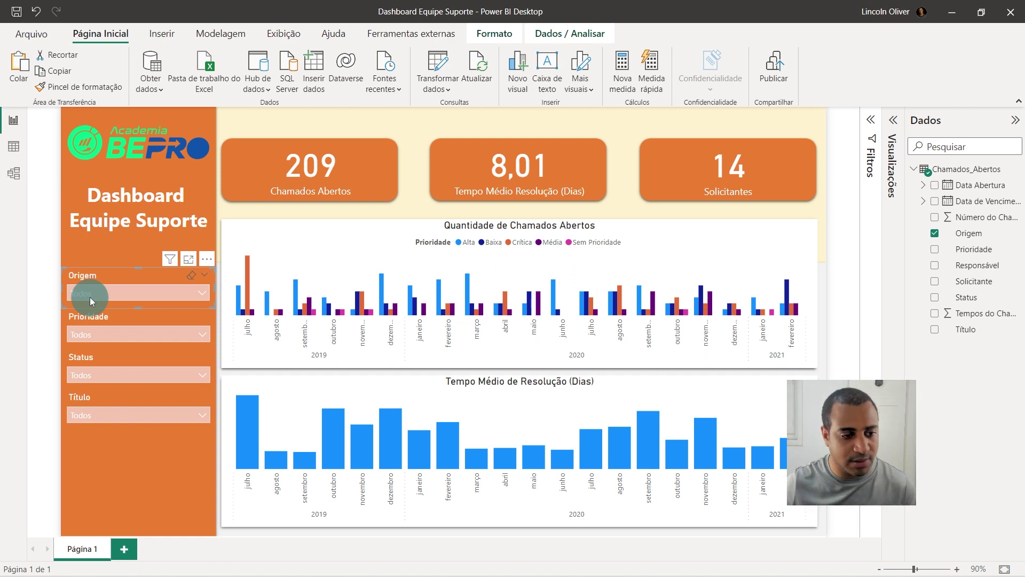
pyautogui.click(89, 294)
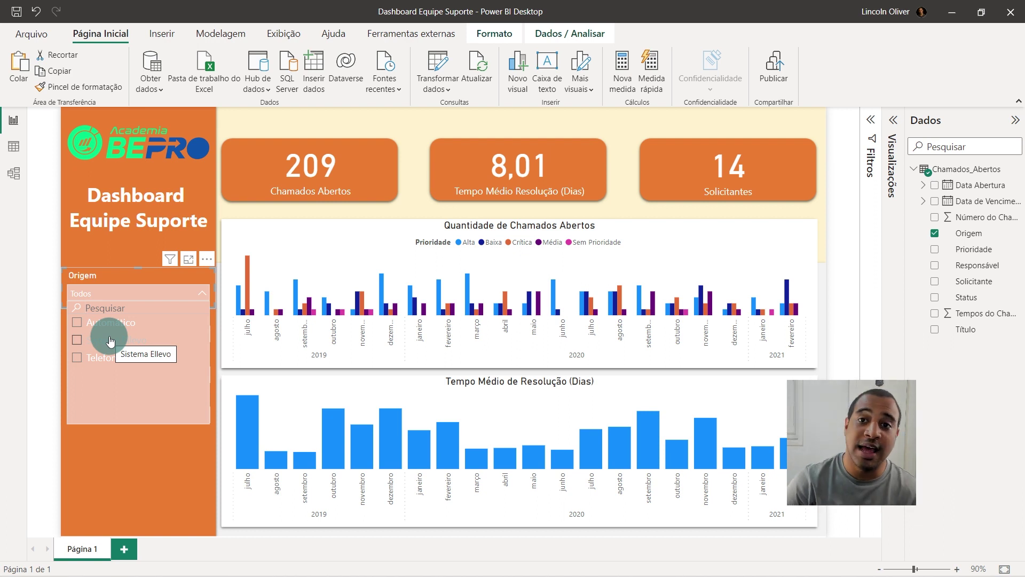
pyautogui.click(852, 237)
pyautogui.click(893, 128)
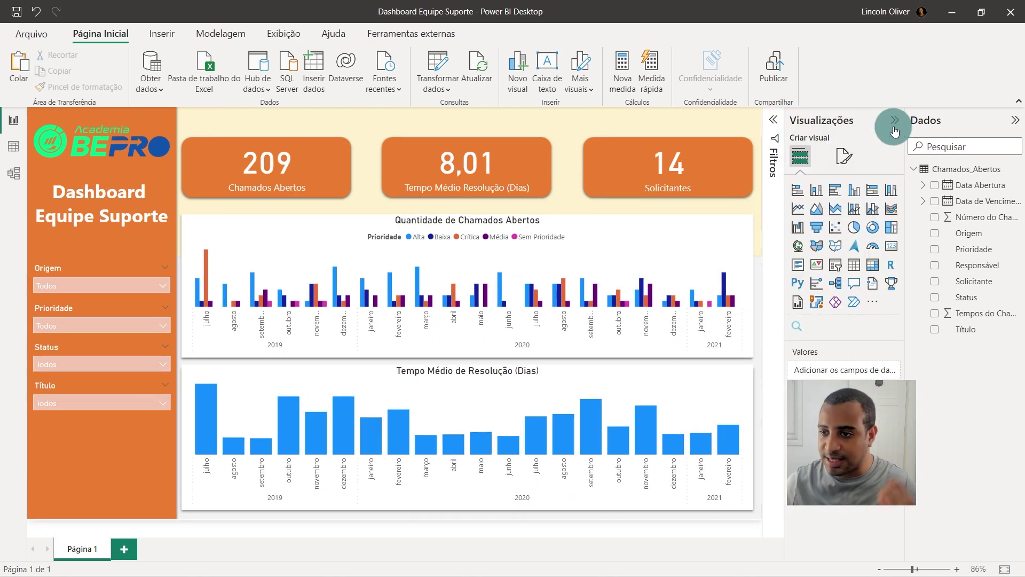
# Insert a slicer and test it with the Solicitante and Responsável fields, expanding one requester
pyautogui.click(836, 264)
pyautogui.moveTo(75, 463); pyautogui.dragTo(78, 440)
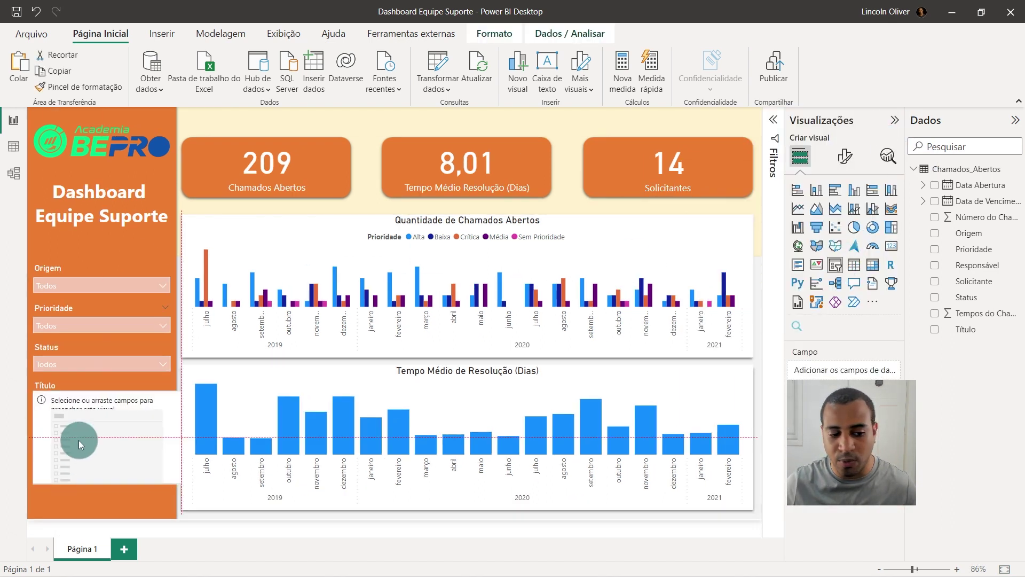
pyautogui.moveTo(969, 281); pyautogui.dragTo(853, 361)
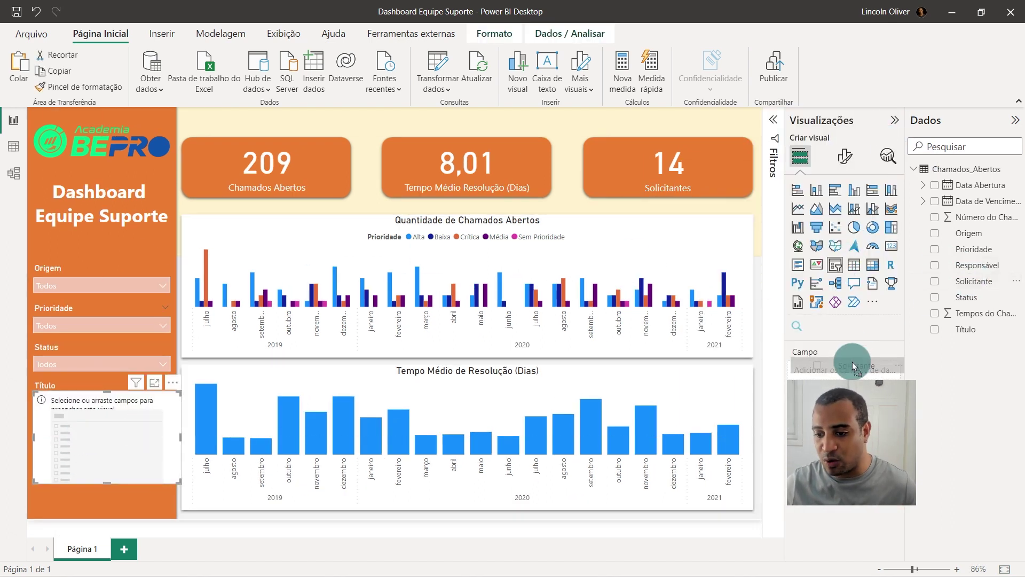
pyautogui.click(935, 265)
pyautogui.moveTo(106, 398); pyautogui.dragTo(319, 214)
pyautogui.click(257, 233)
pyautogui.moveTo(394, 298); pyautogui.dragTo(556, 393)
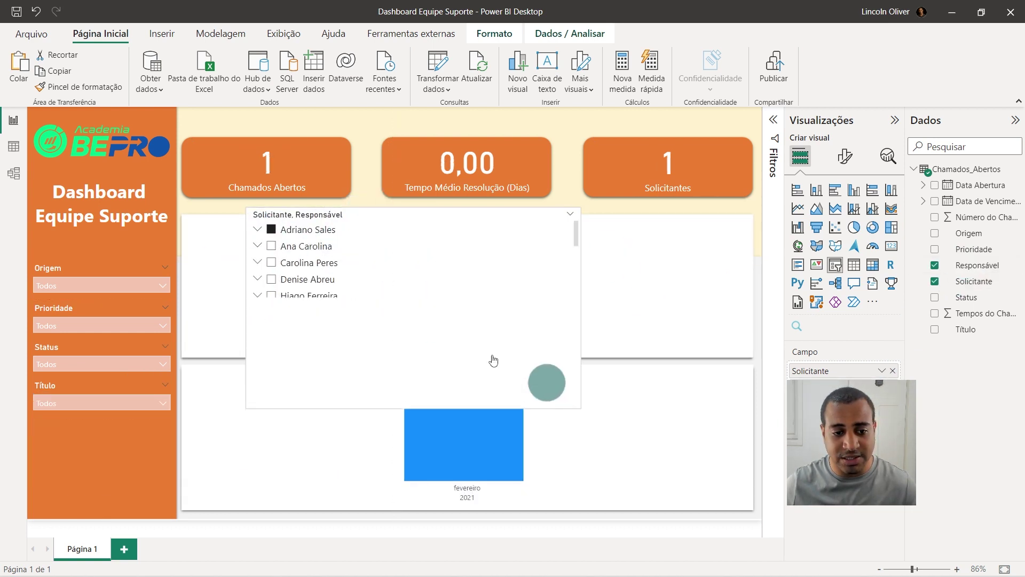
pyautogui.click(256, 247)
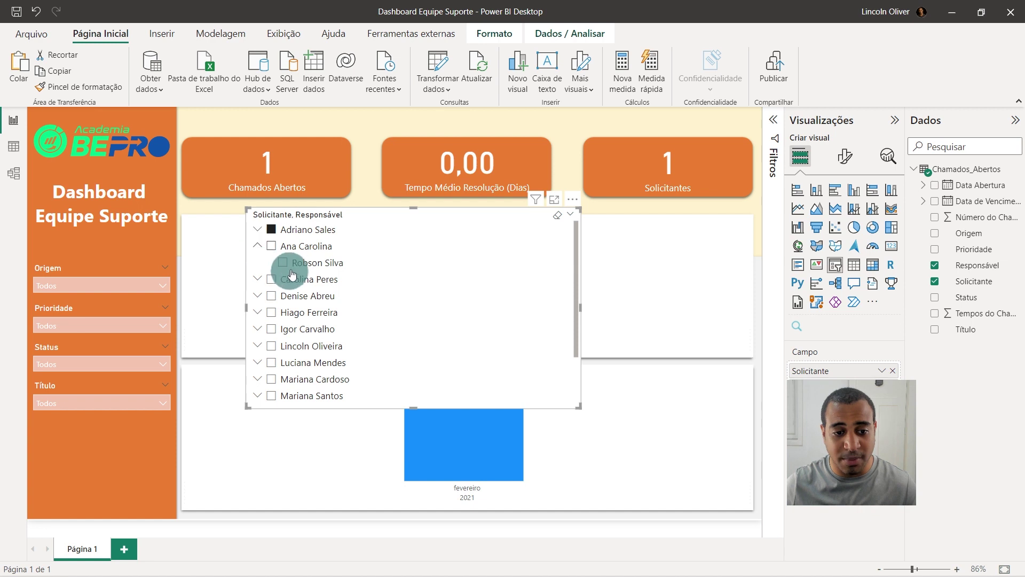
pyautogui.click(260, 249)
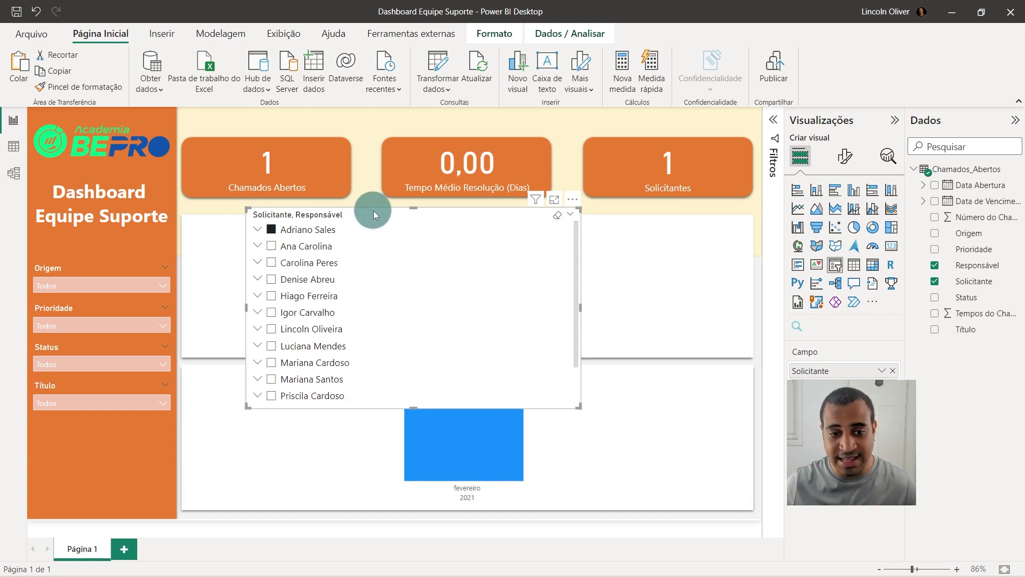
# Clear the slicer's fields and resize it to fit under Título in the orange side panel
pyautogui.moveTo(373, 216); pyautogui.dragTo(229, 259)
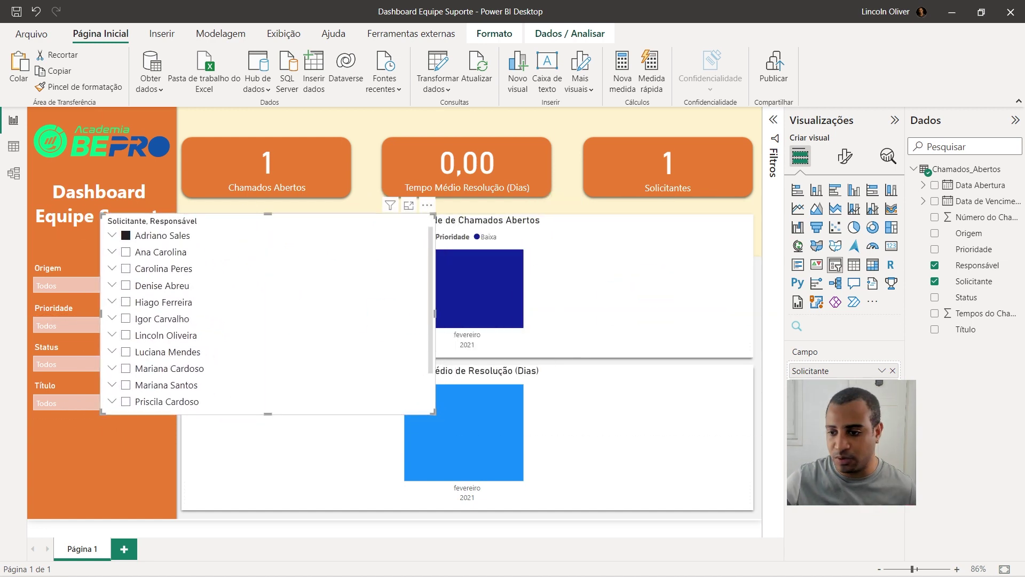
pyautogui.click(893, 371)
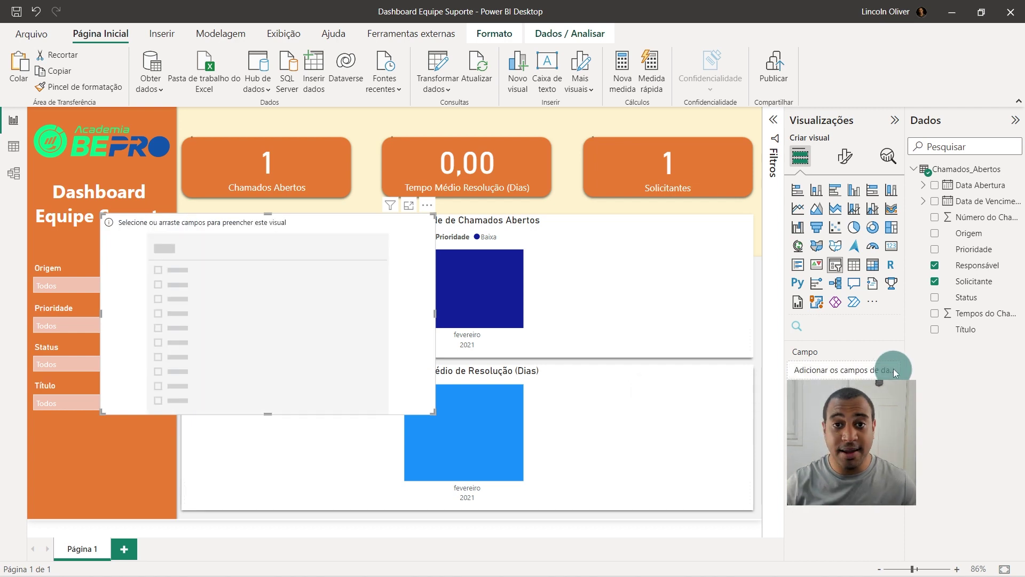
pyautogui.moveTo(331, 373); pyautogui.dragTo(170, 511)
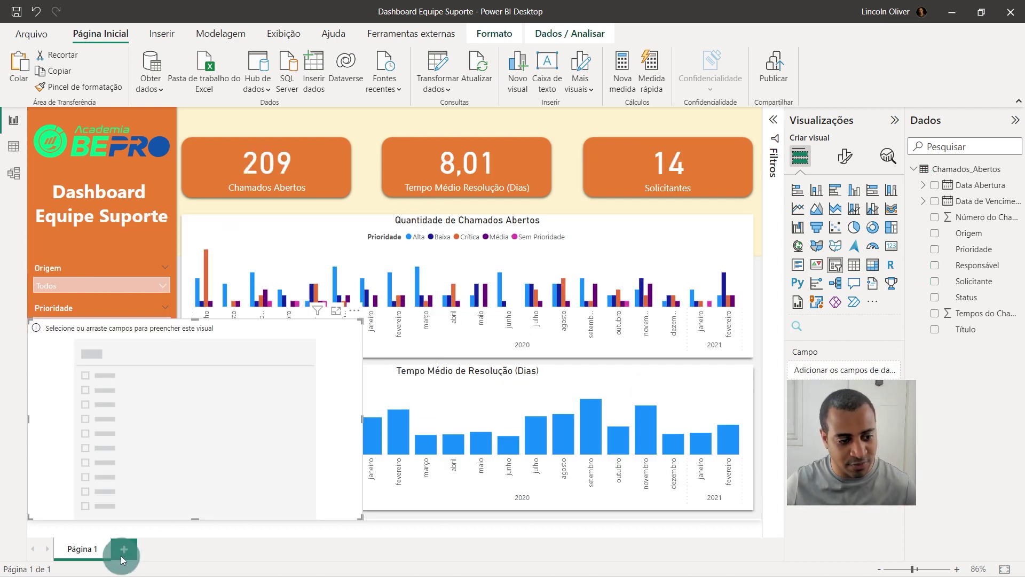
pyautogui.moveTo(358, 518); pyautogui.dragTo(344, 517)
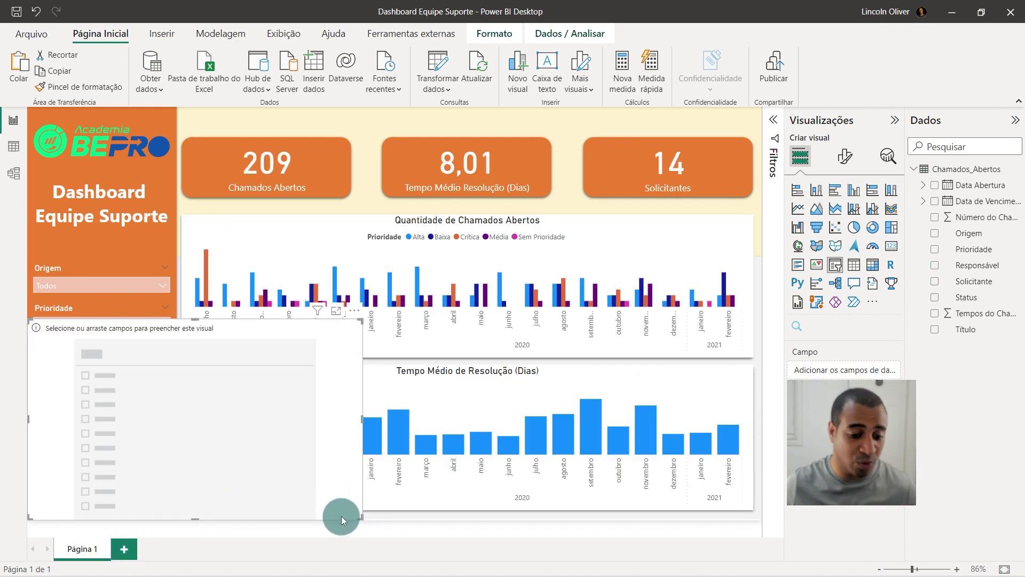
pyautogui.moveTo(347, 427); pyautogui.dragTo(177, 426)
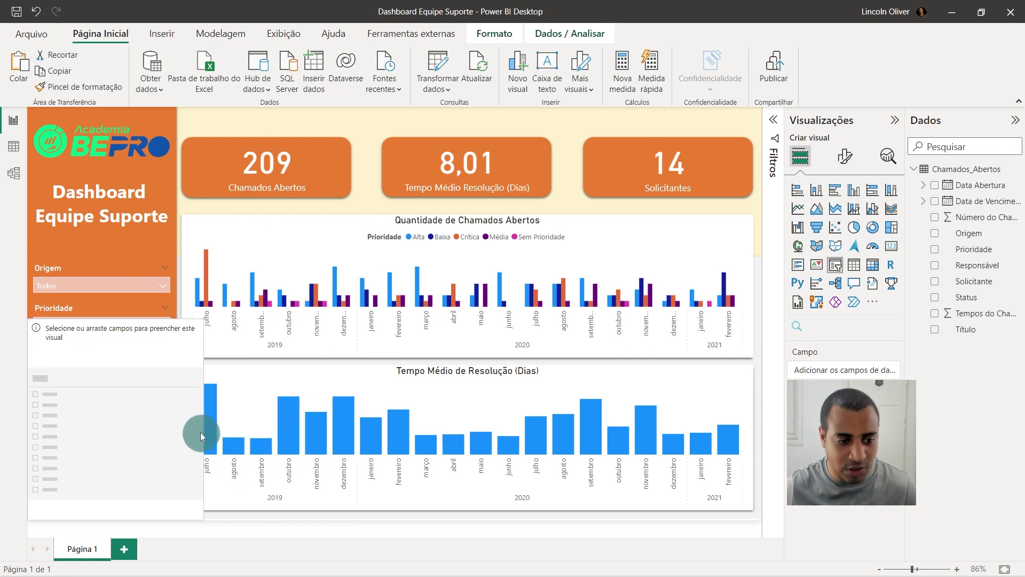
pyautogui.moveTo(102, 451)
pyautogui.moveTo(99, 322)
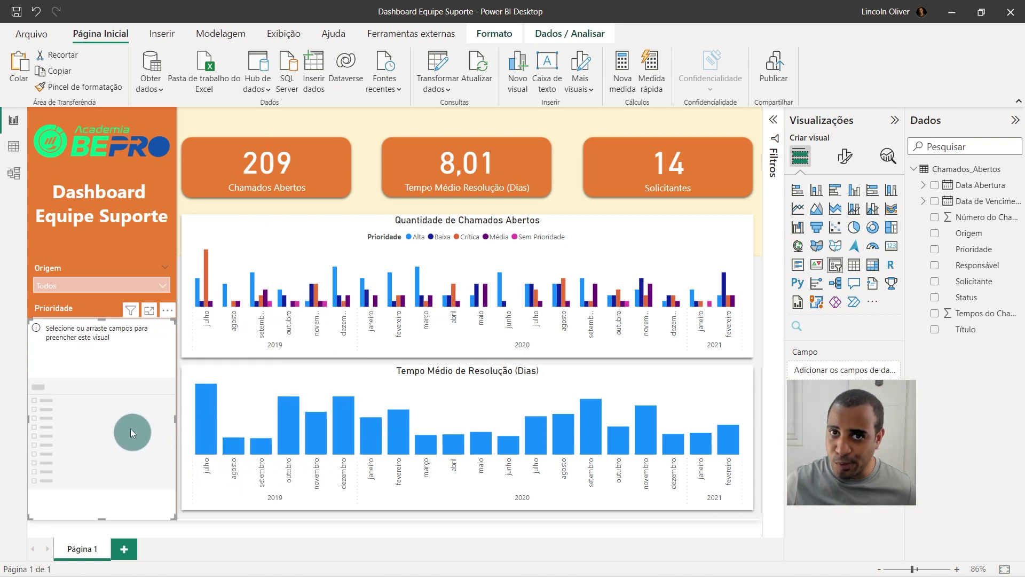
pyautogui.moveTo(99, 322); pyautogui.dragTo(95, 443)
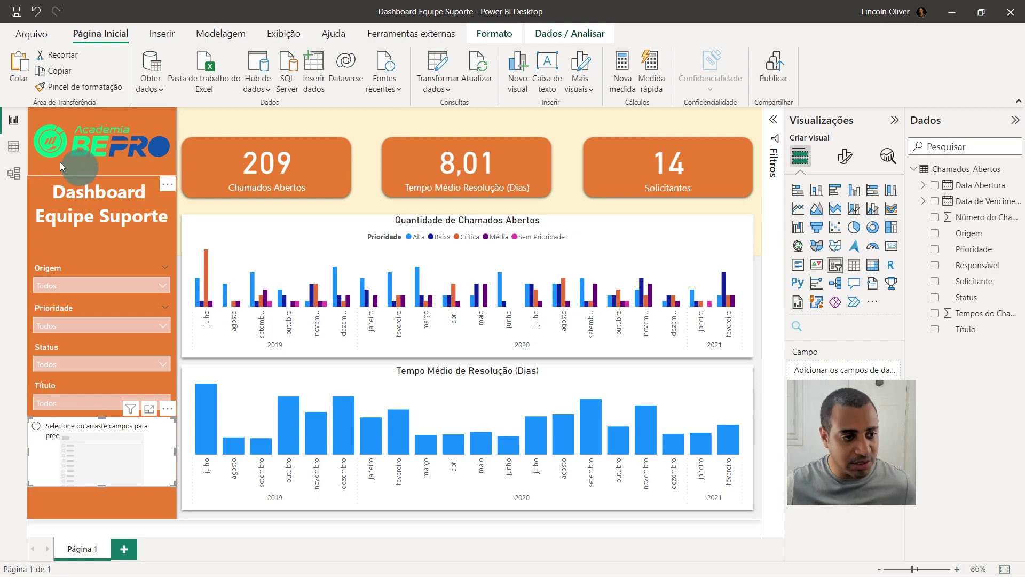
pyautogui.click(14, 150)
# Inspect the Número do Chamado and Solicitante columns of the 209-row Chamados_Abertos table
pyautogui.click(84, 139)
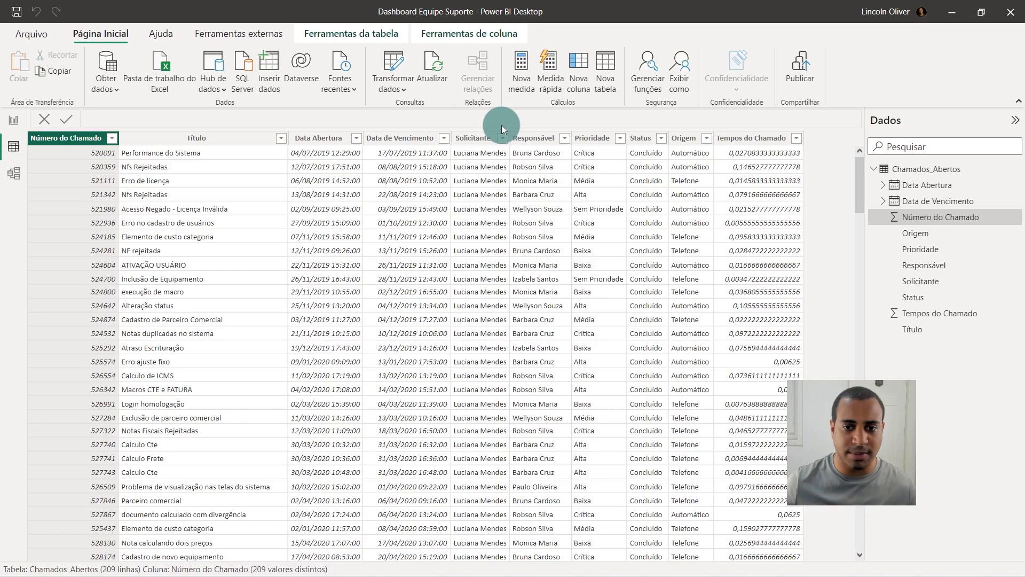
pyautogui.click(473, 137)
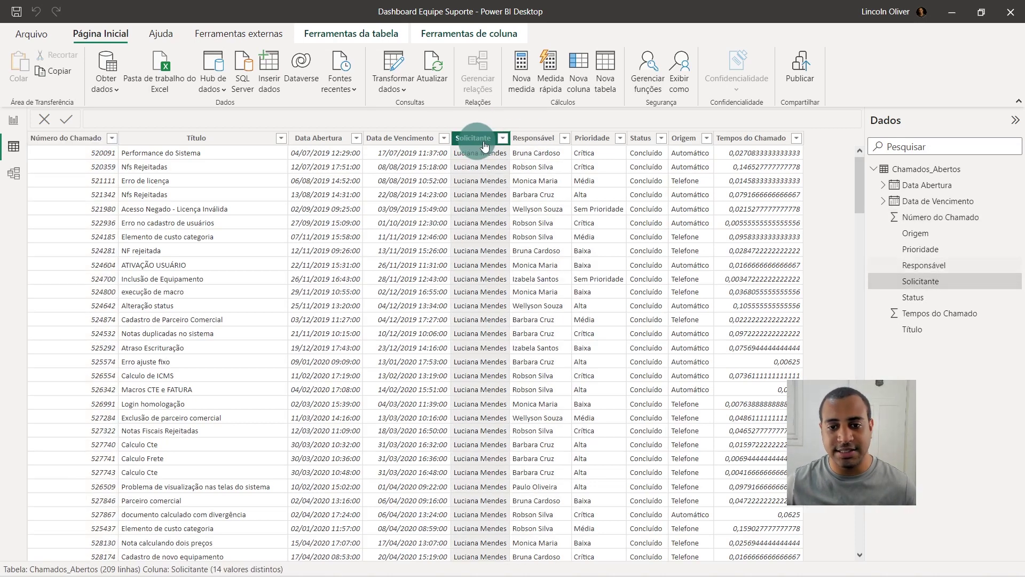
pyautogui.click(67, 137)
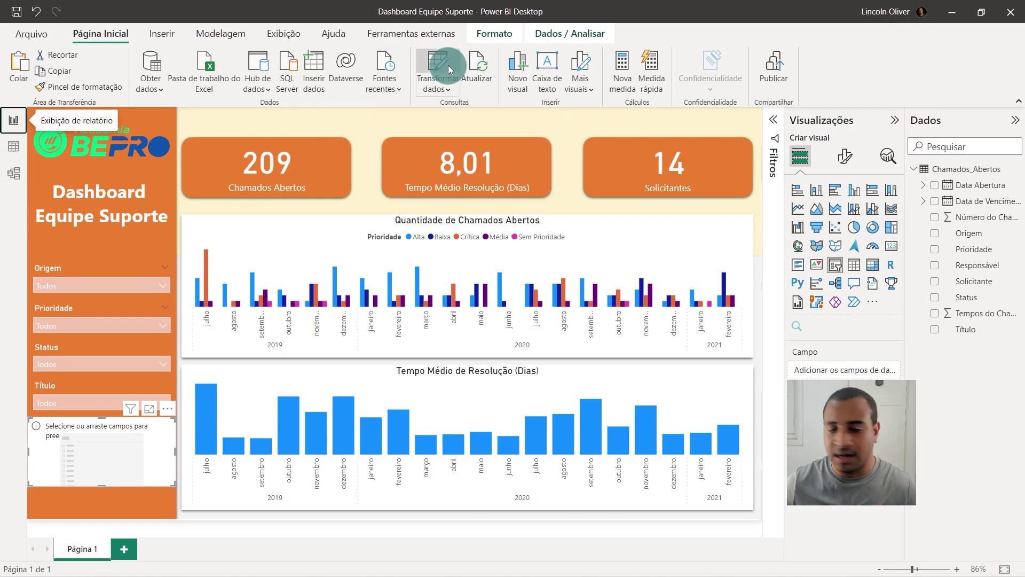
# In Power Query Editor, duplicate the Chamados_Abertos query and name the copy Usuarios_por_Chamado
pyautogui.click(448, 65)
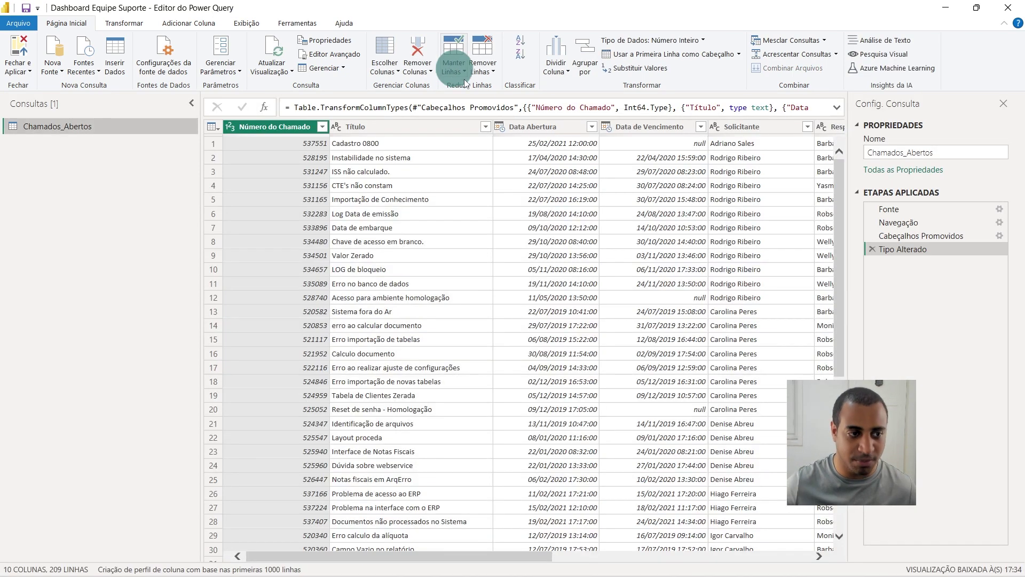
pyautogui.rightClick(152, 127)
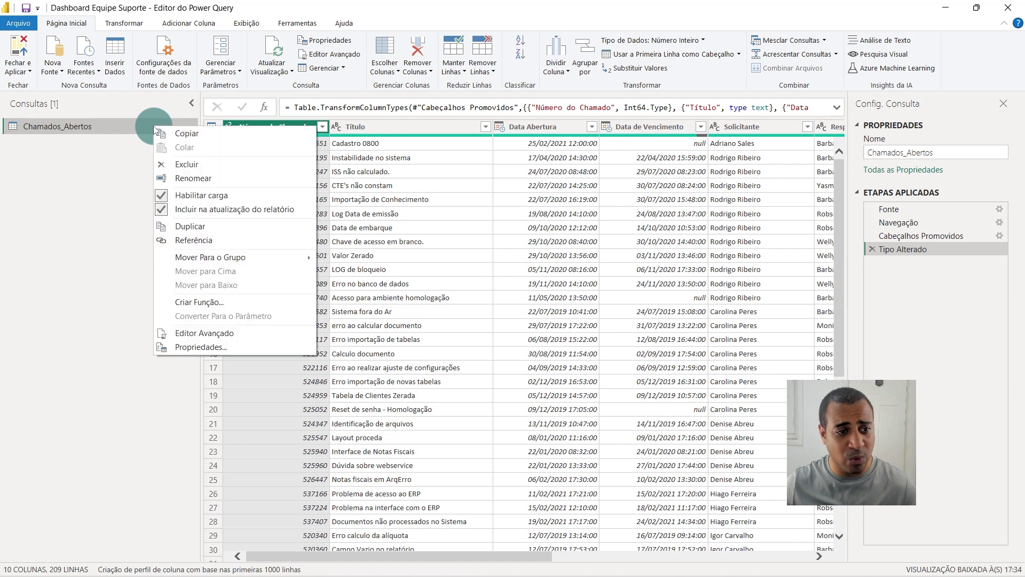
pyautogui.click(189, 223)
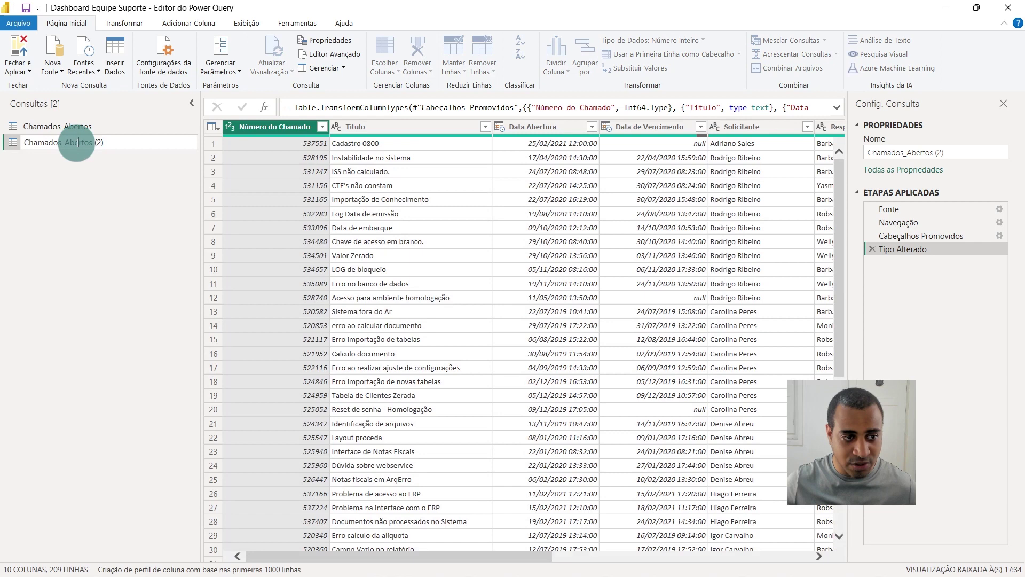
pyautogui.doubleClick(78, 143)
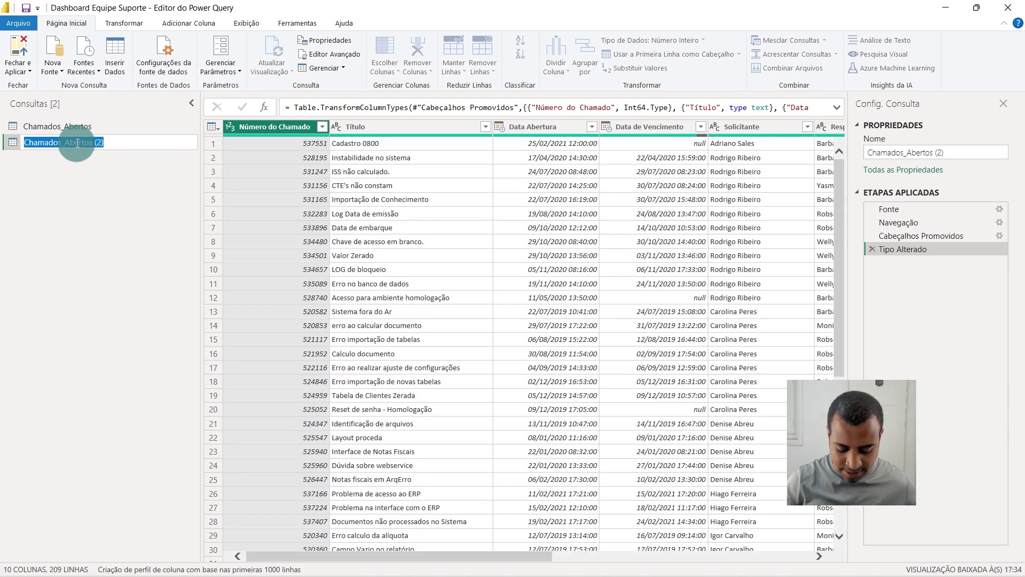
pyautogui.write('Usuarios_or')
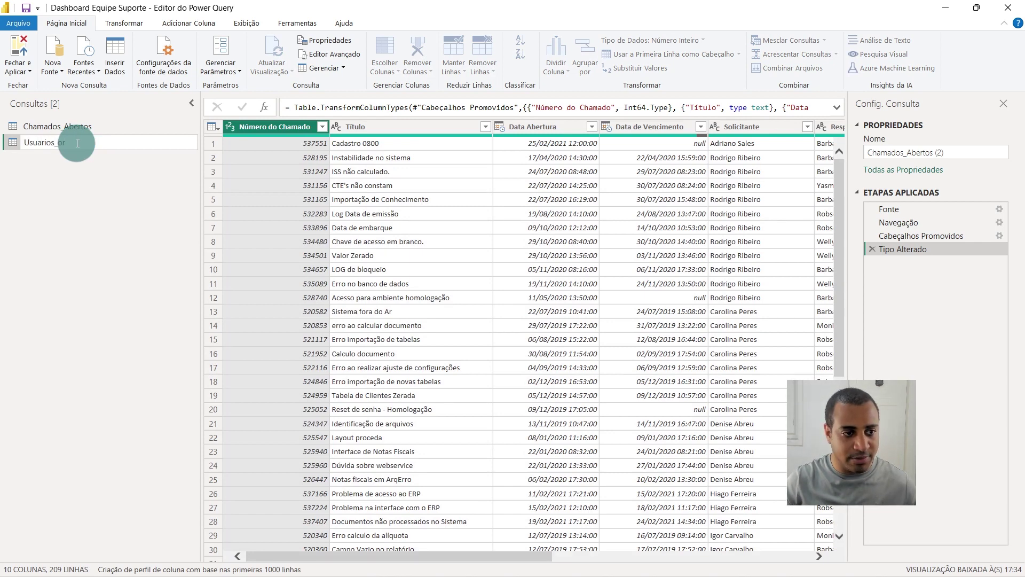
pyautogui.write('ado')
pyautogui.press('Return')
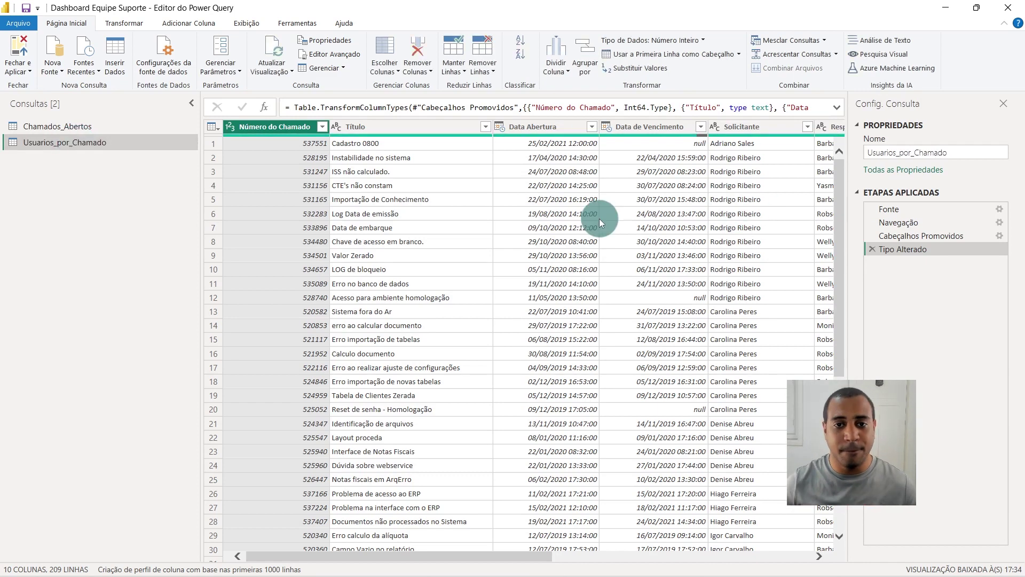
# Try Choose Columns on Usuarios_por_Chamado without applying it, then return to the Chamados_Abertos query
pyautogui.click(362, 163)
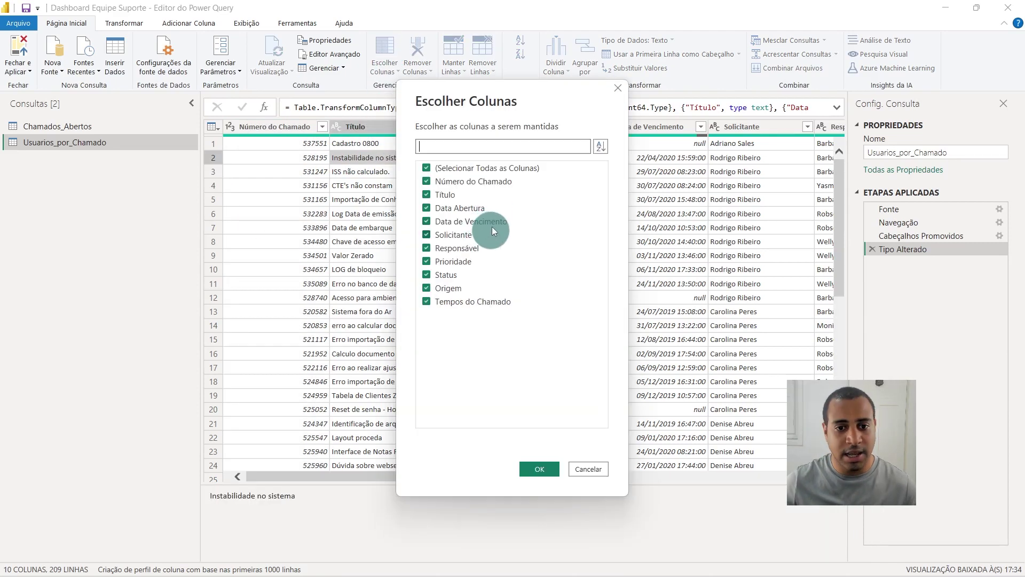
pyautogui.click(479, 168)
pyautogui.click(473, 181)
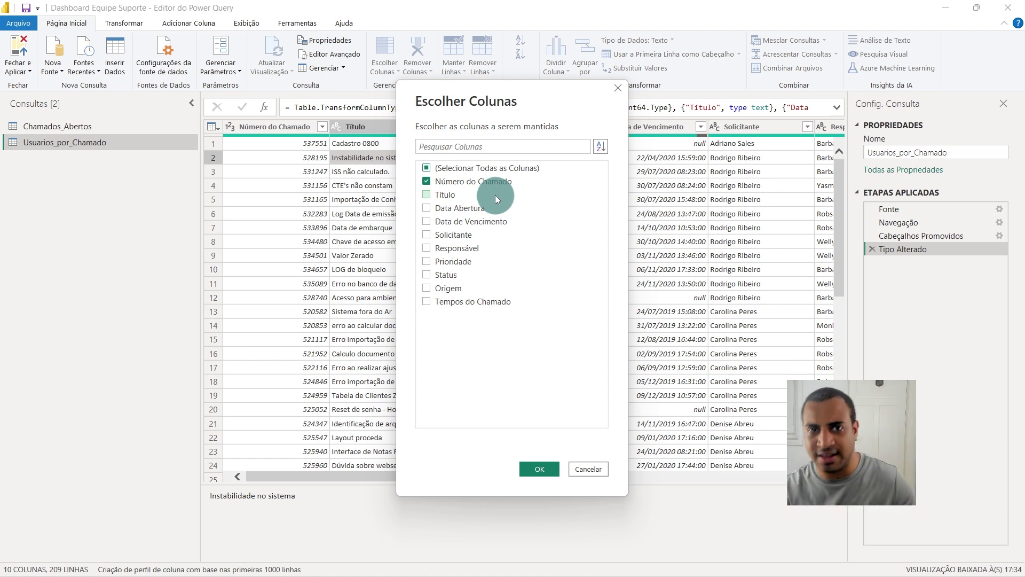
pyautogui.click(514, 181)
pyautogui.click(76, 126)
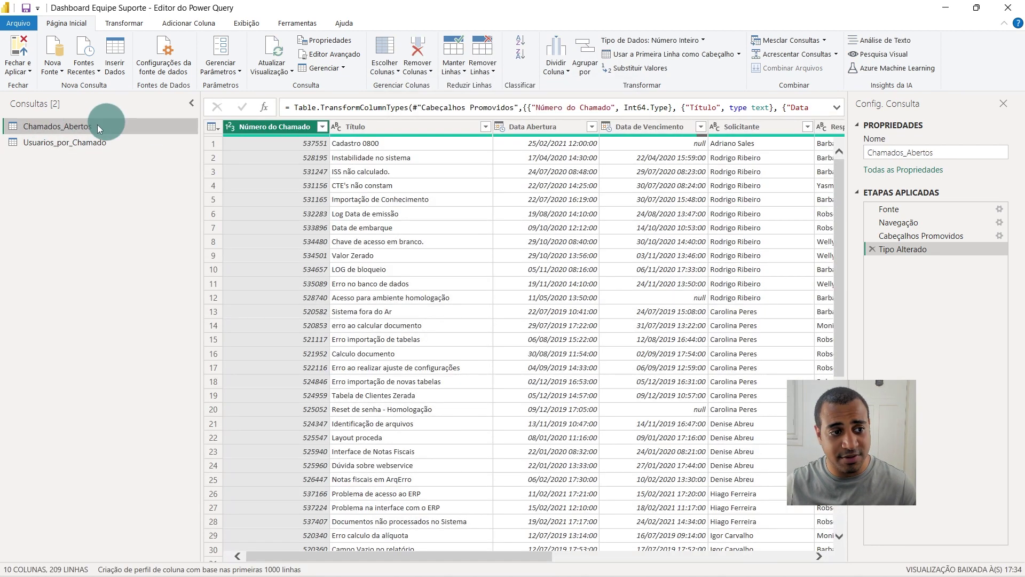
pyautogui.click(203, 29)
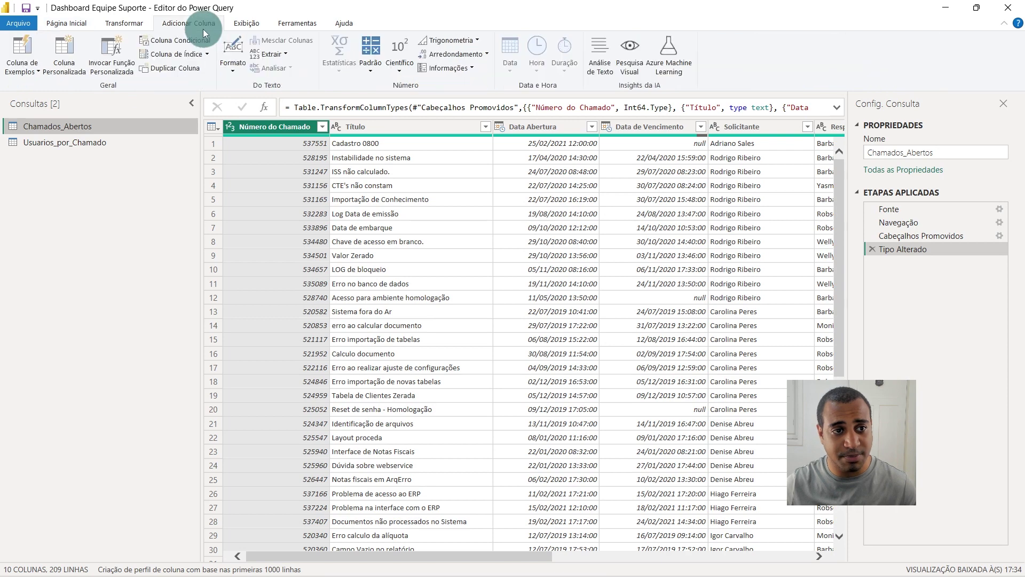
# Add and then discard an index column on Chamados_Abertos, then go back to Usuarios_por_Chamado
pyautogui.click(163, 55)
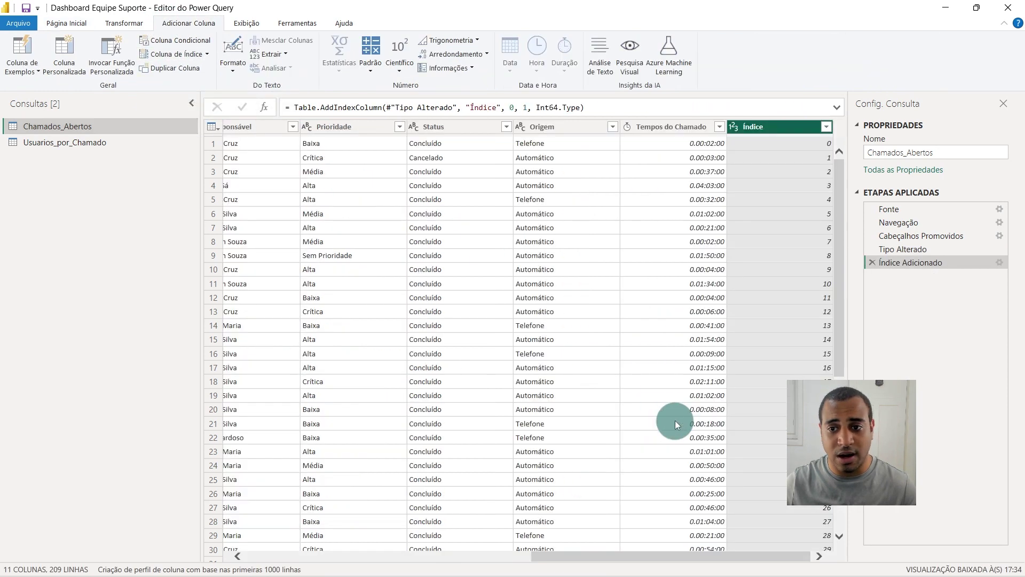
pyautogui.click(871, 264)
pyautogui.click(107, 146)
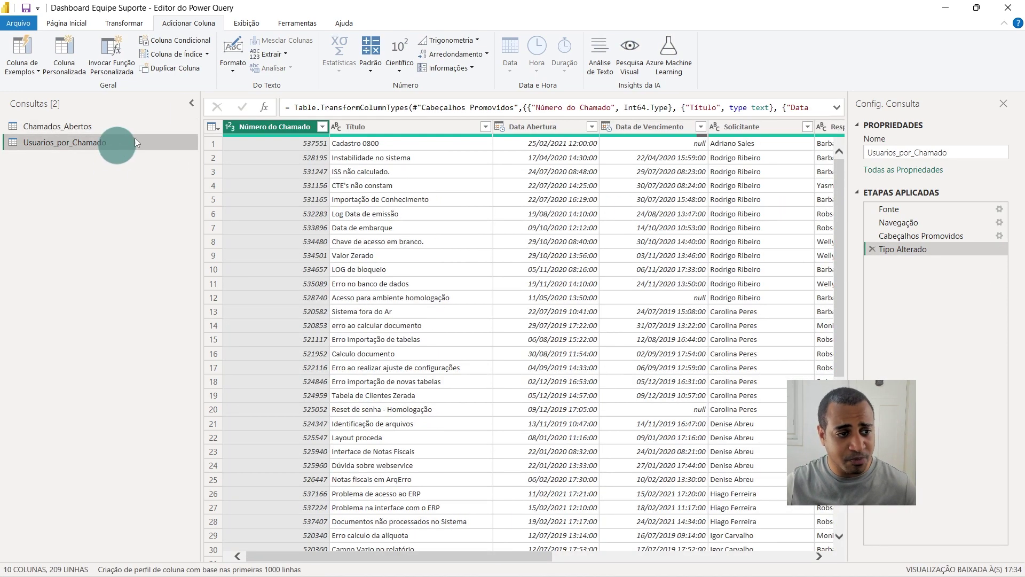
pyautogui.click(372, 187)
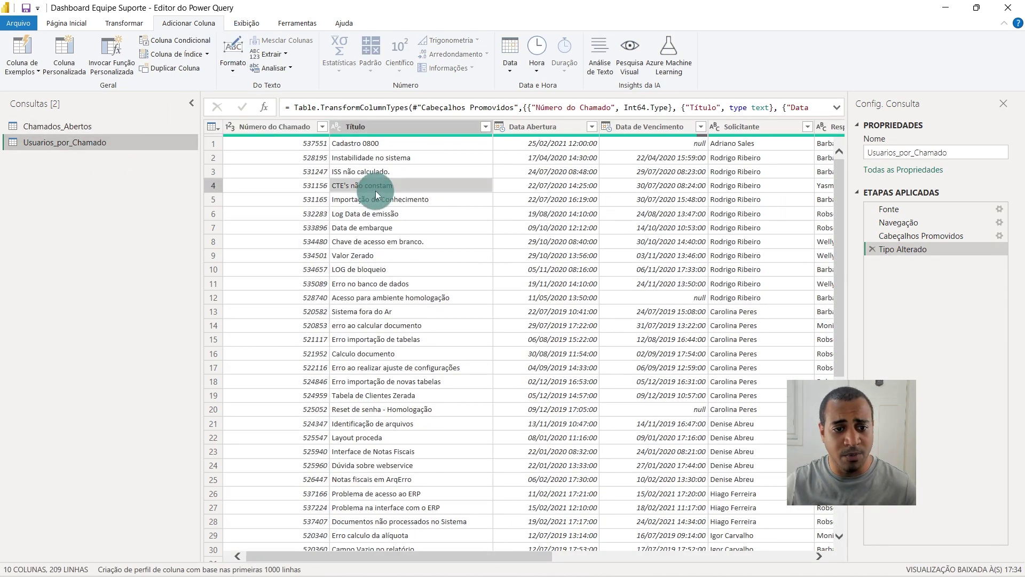
pyautogui.click(271, 126)
pyautogui.click(79, 23)
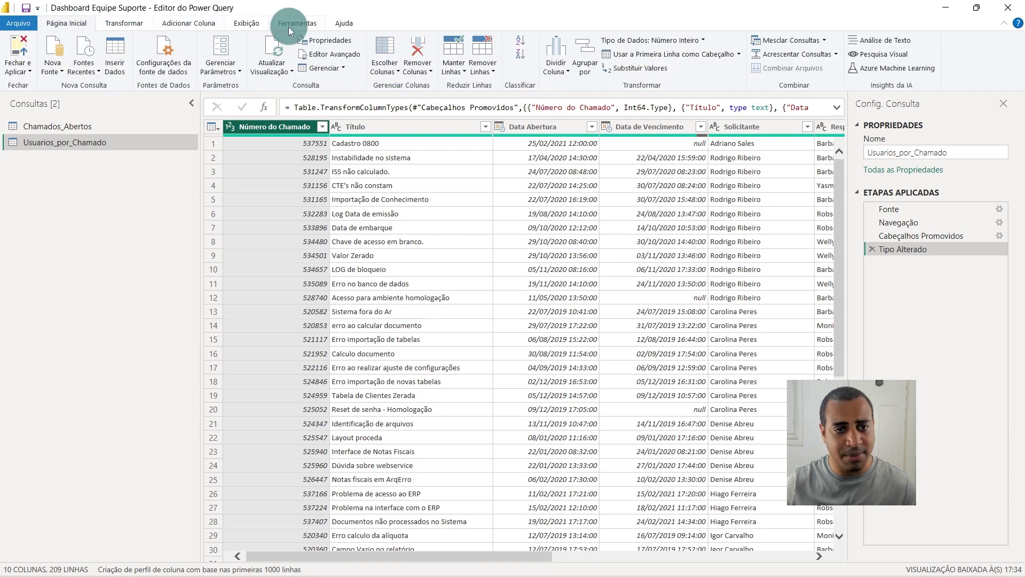
# Keep only the Número do Chamado, Solicitante and Responsável columns in Usuarios_por_Chamado
pyautogui.click(391, 50)
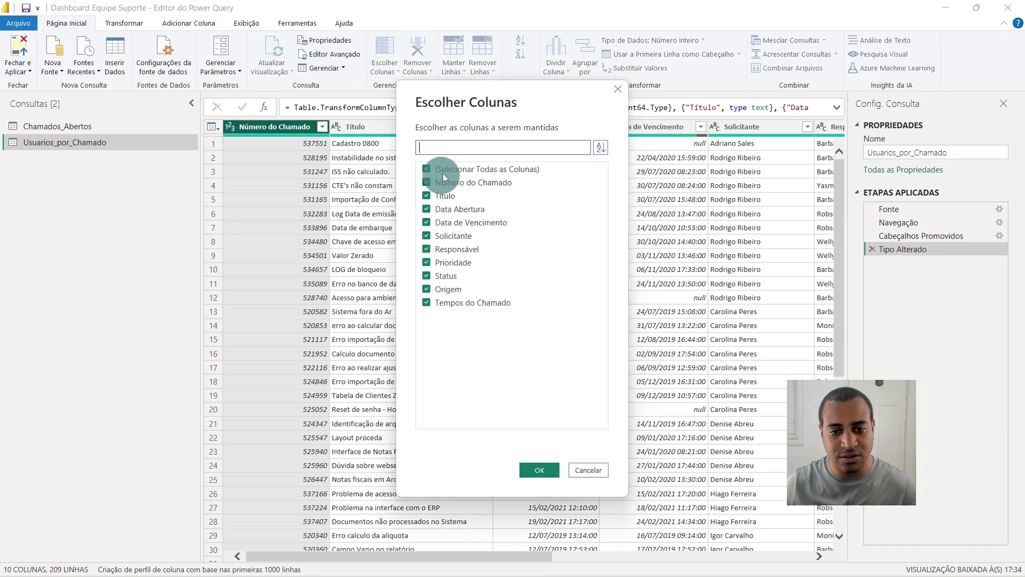
pyautogui.click(437, 169)
pyautogui.click(453, 236)
pyautogui.click(455, 249)
pyautogui.click(550, 477)
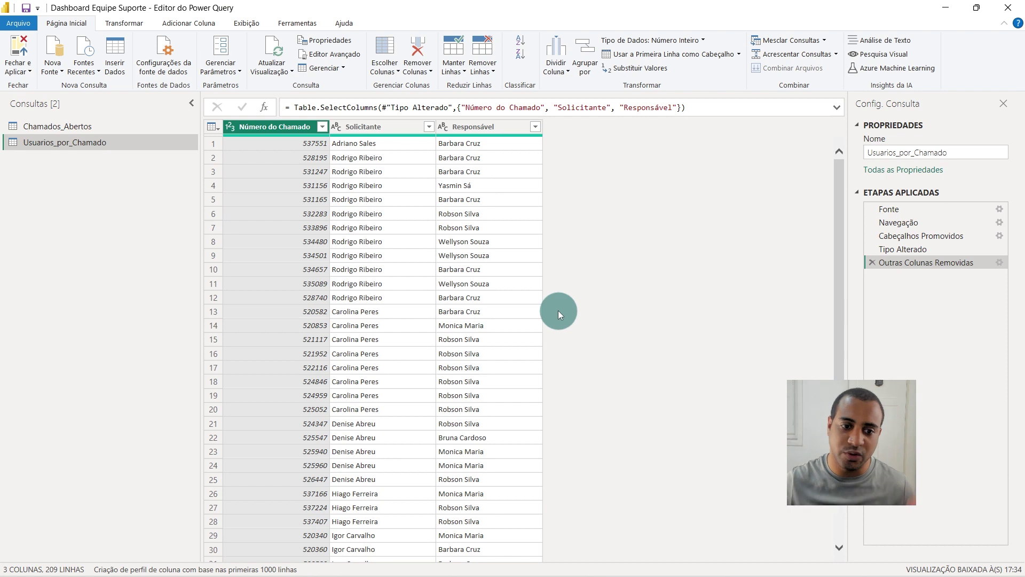
# Review the remaining rows and select both the Solicitante and Responsável columns
pyautogui.click(426, 245)
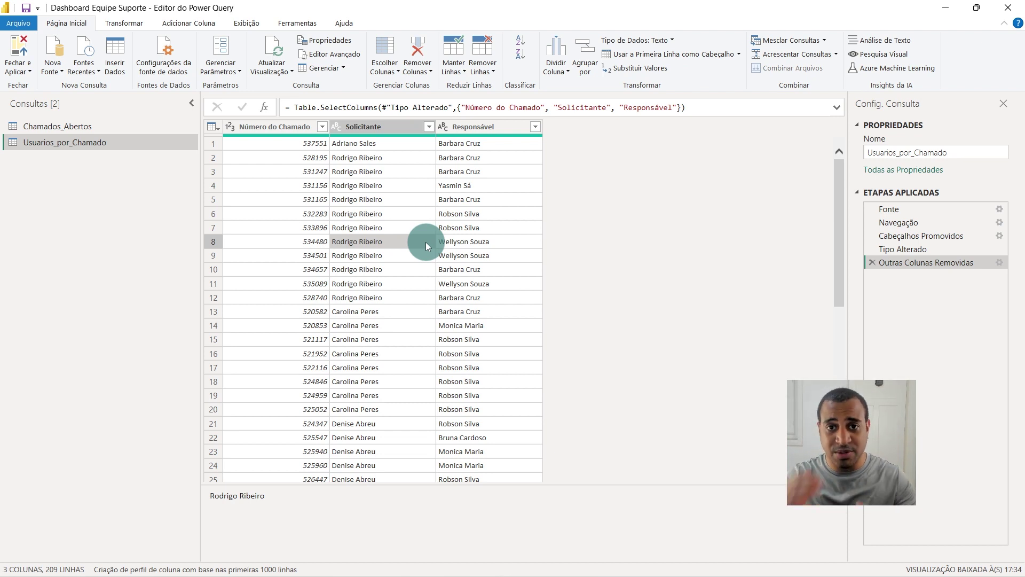
pyautogui.click(368, 127)
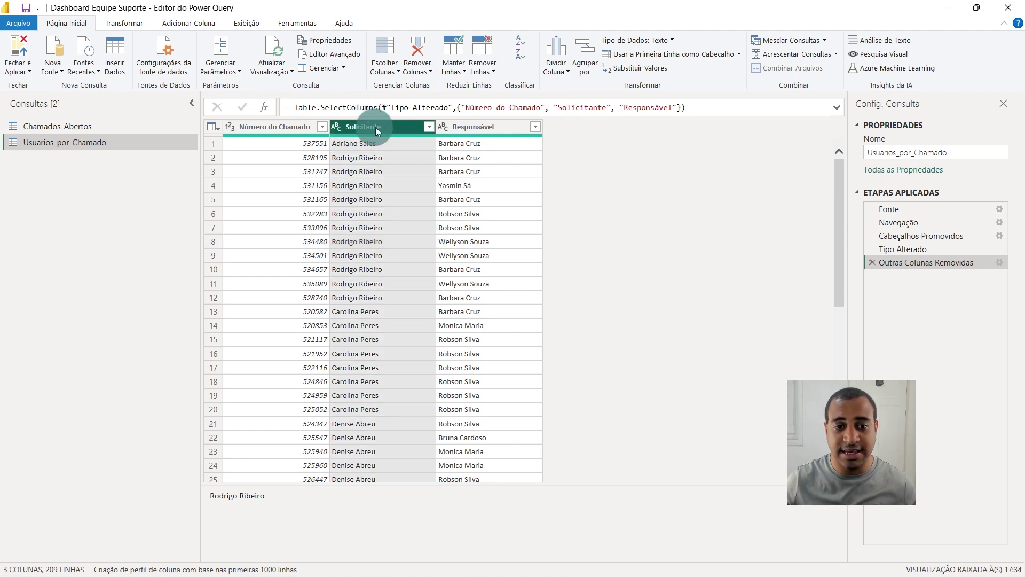
pyautogui.click(496, 127)
pyautogui.click(408, 127)
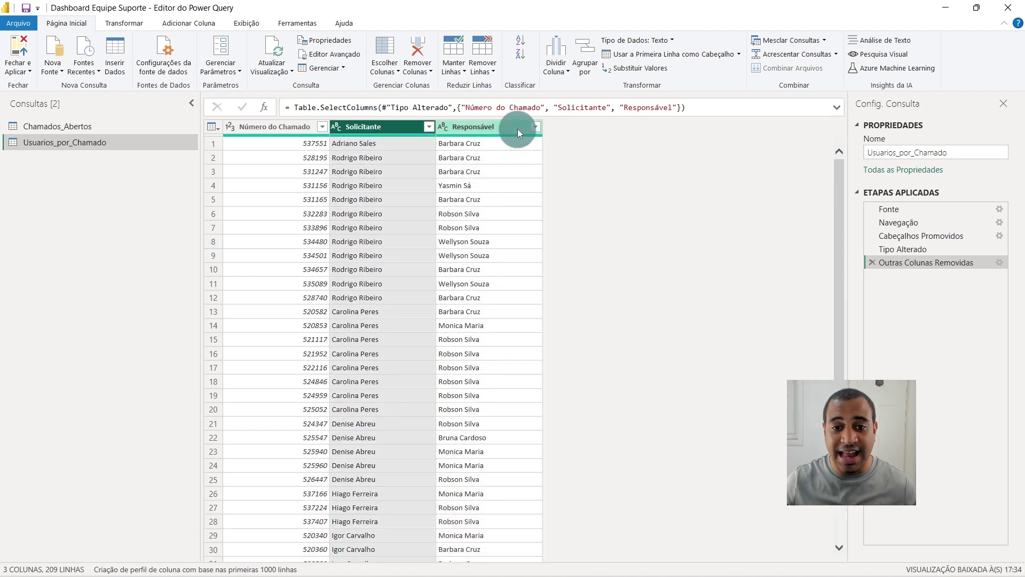
pyautogui.click(518, 129)
pyautogui.click(280, 147)
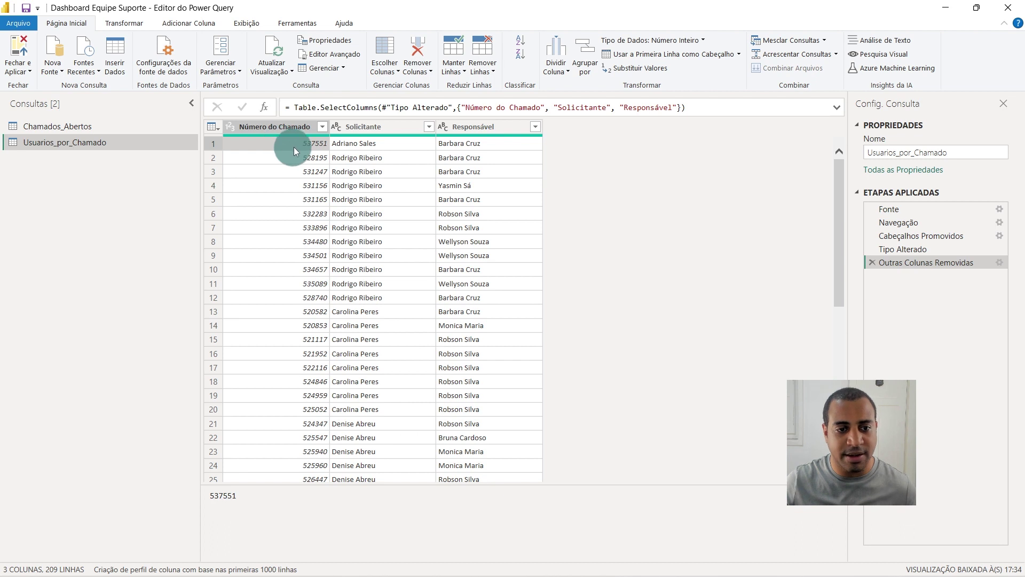
pyautogui.click(287, 154)
pyautogui.click(289, 143)
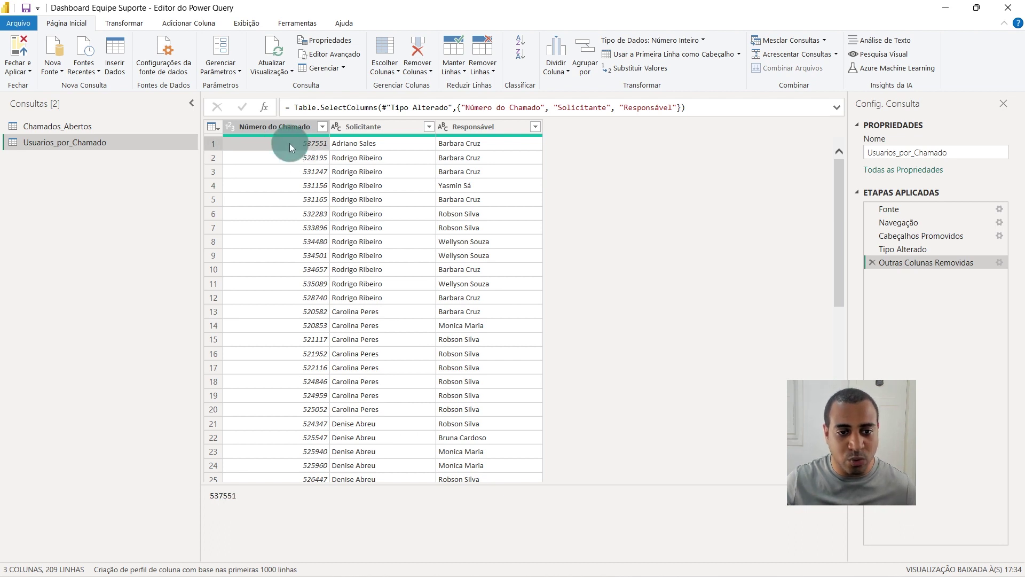
pyautogui.click(400, 144)
pyautogui.click(458, 142)
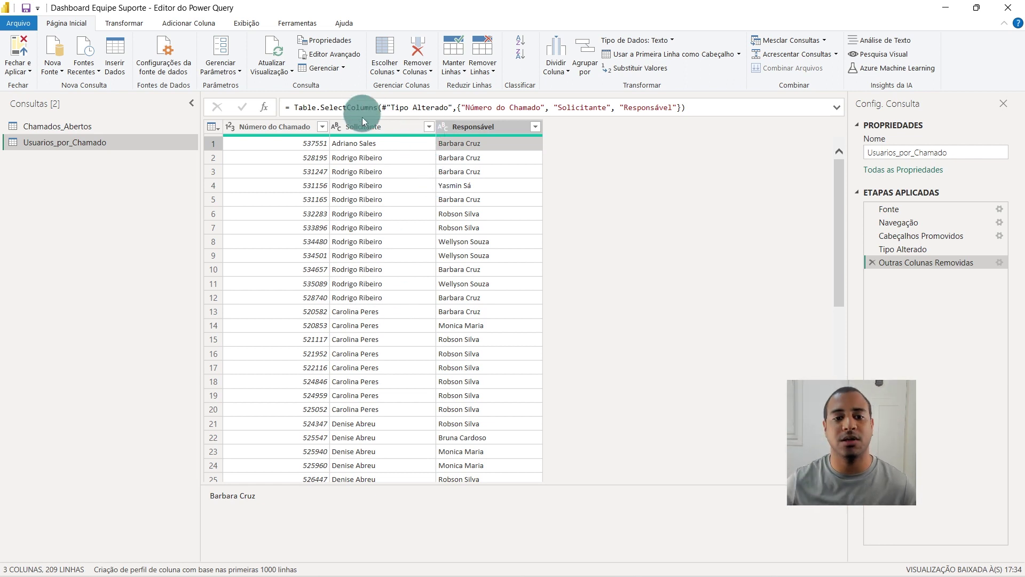
pyautogui.click(377, 127)
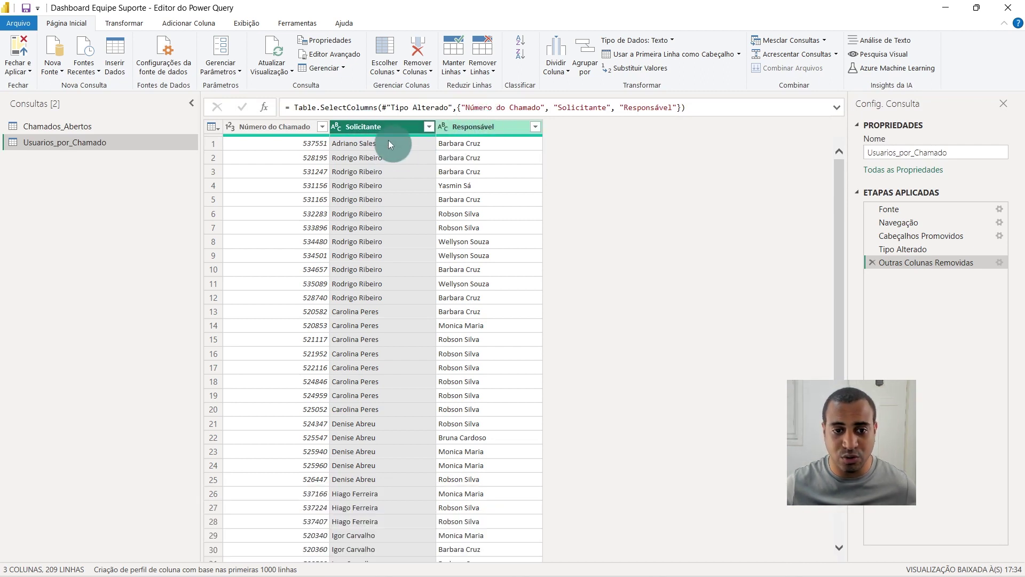
pyautogui.click(389, 140)
pyautogui.click(376, 128)
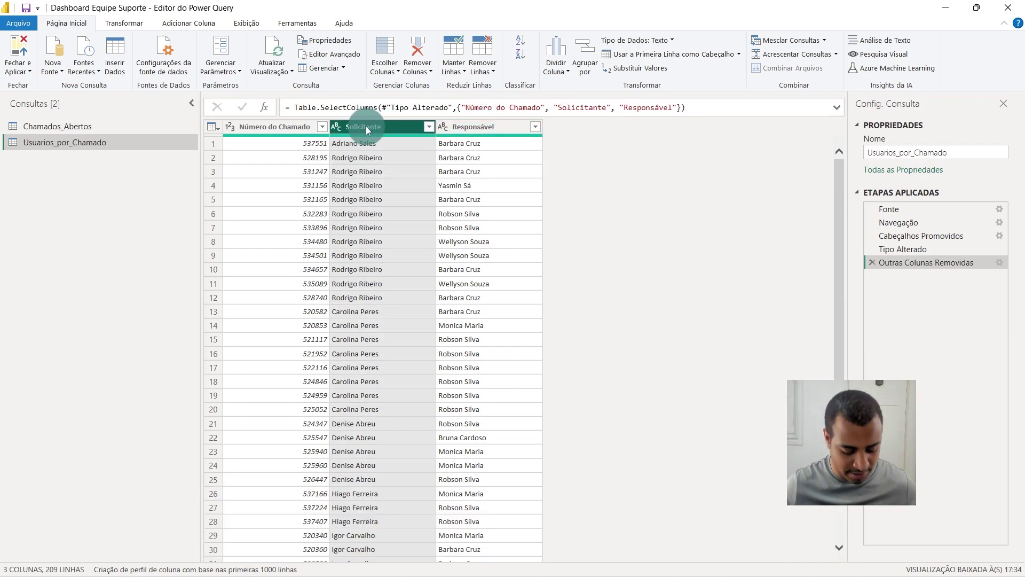
pyautogui.keyDown('ctrl'); pyautogui.click(470, 126); pyautogui.keyUp('ctrl')
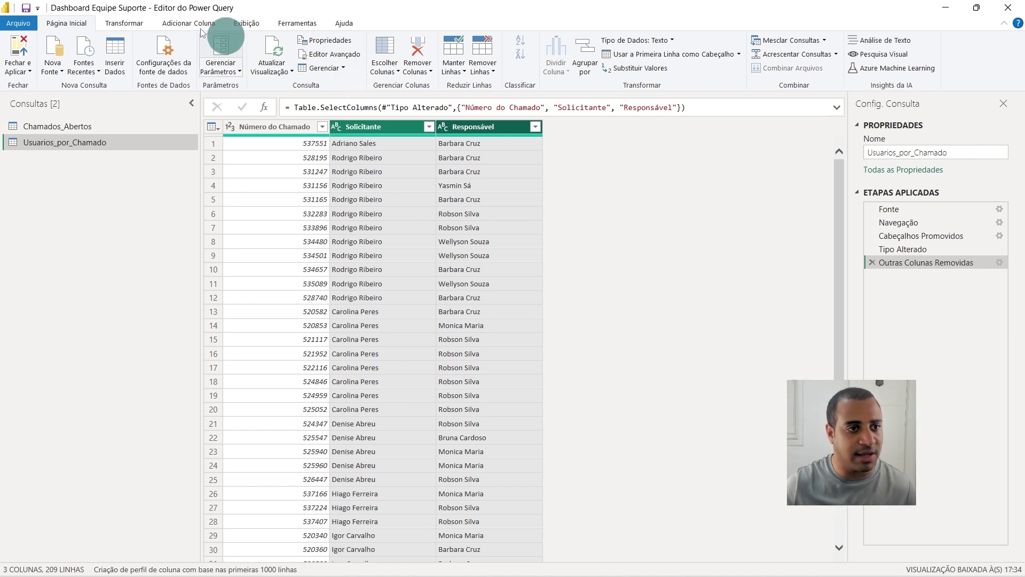
# Unpivot Solicitante and Responsável into Atributo and Valor columns, giving 418 rows
pyautogui.click(138, 23)
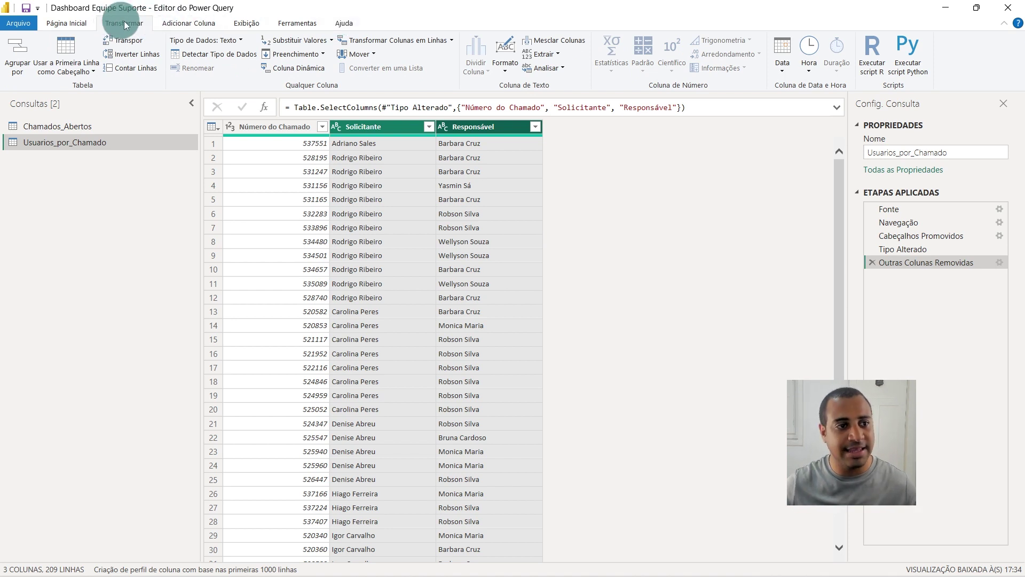
pyautogui.click(367, 40)
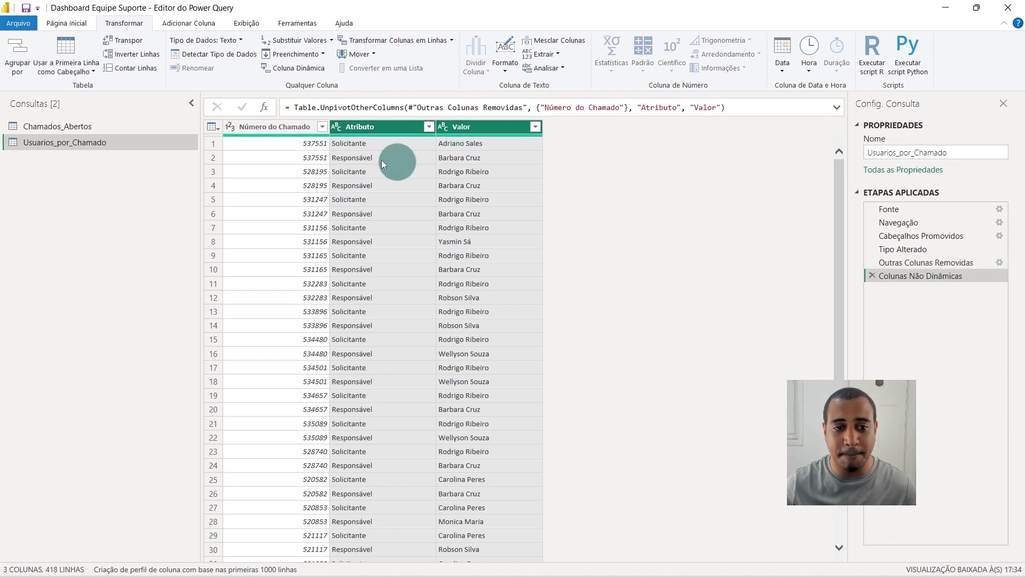
pyautogui.click(332, 156)
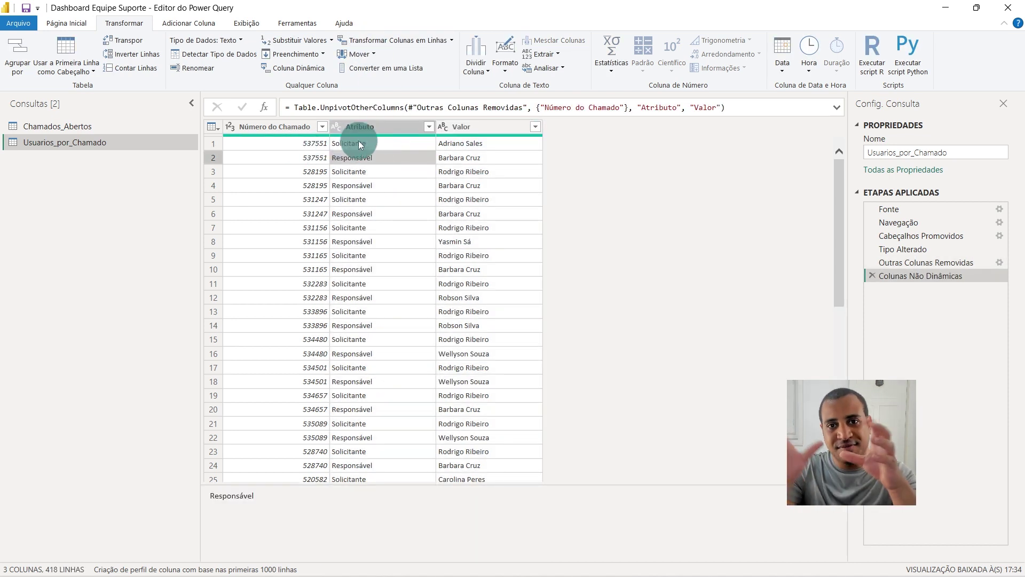
pyautogui.click(361, 127)
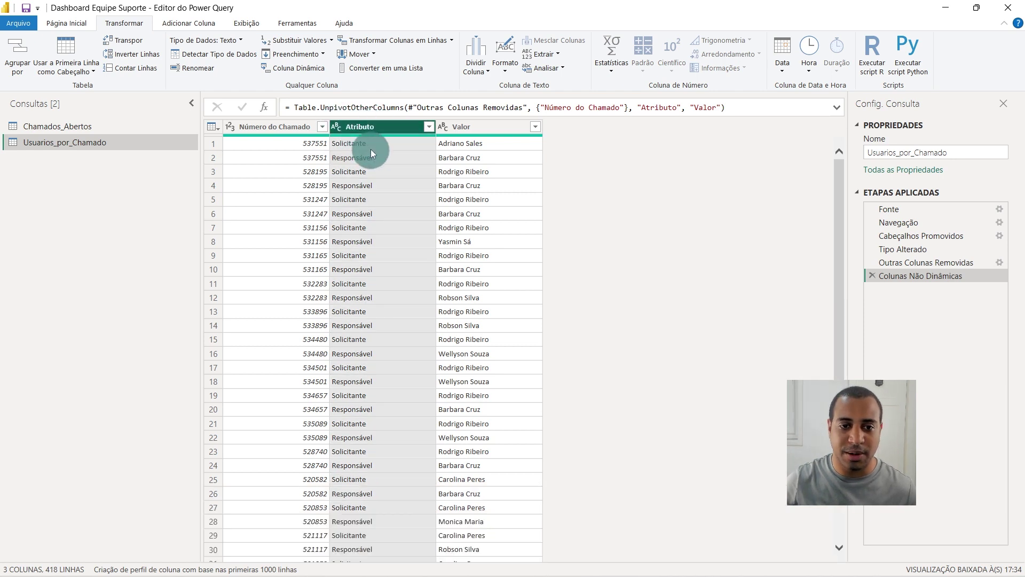
pyautogui.click(372, 146)
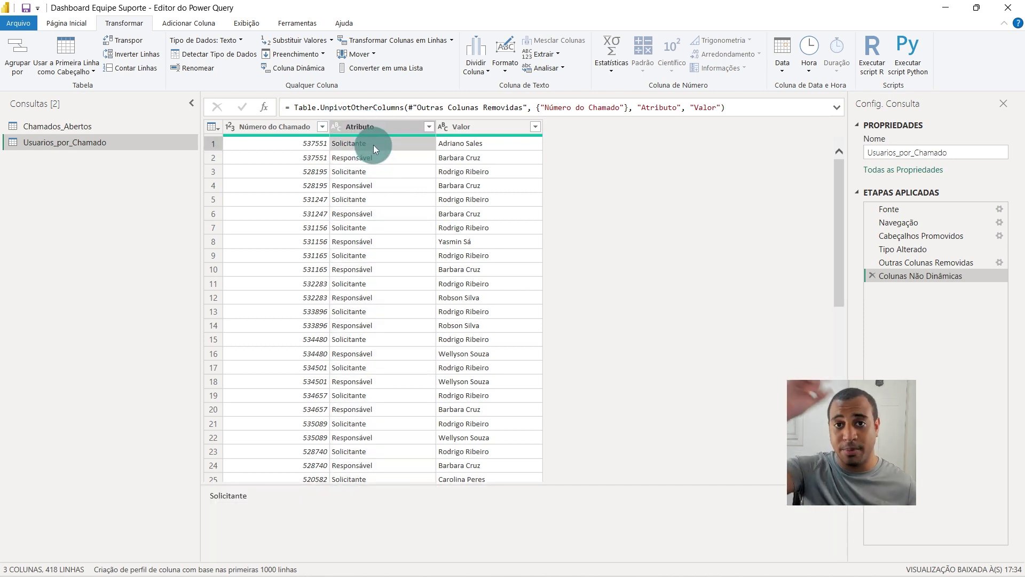
pyautogui.click(361, 152)
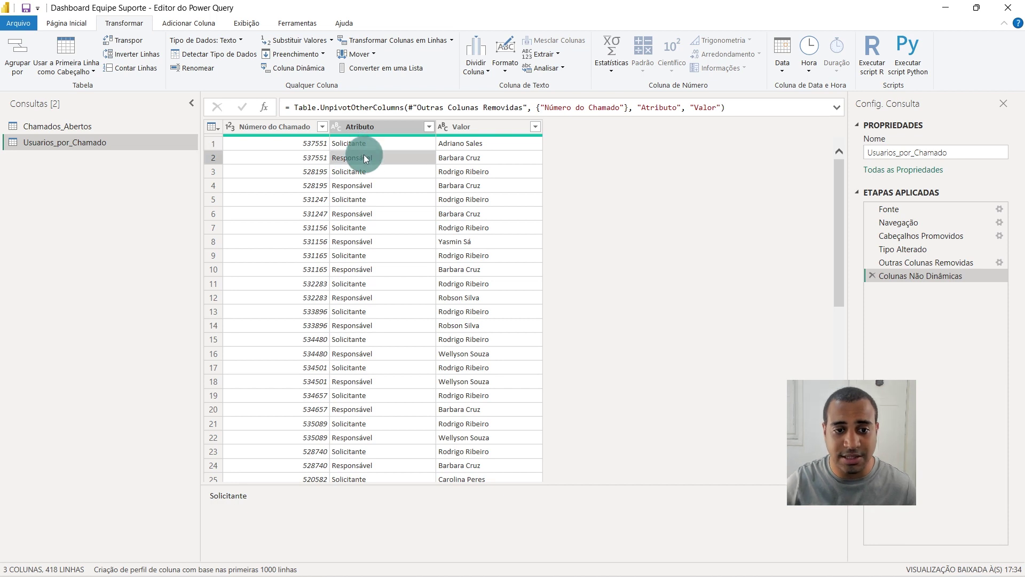
pyautogui.click(270, 149)
# Browse the user names in the Valor column, then bring up the Atributo column's context menu
pyautogui.moveTo(275, 155); pyautogui.dragTo(299, 224)
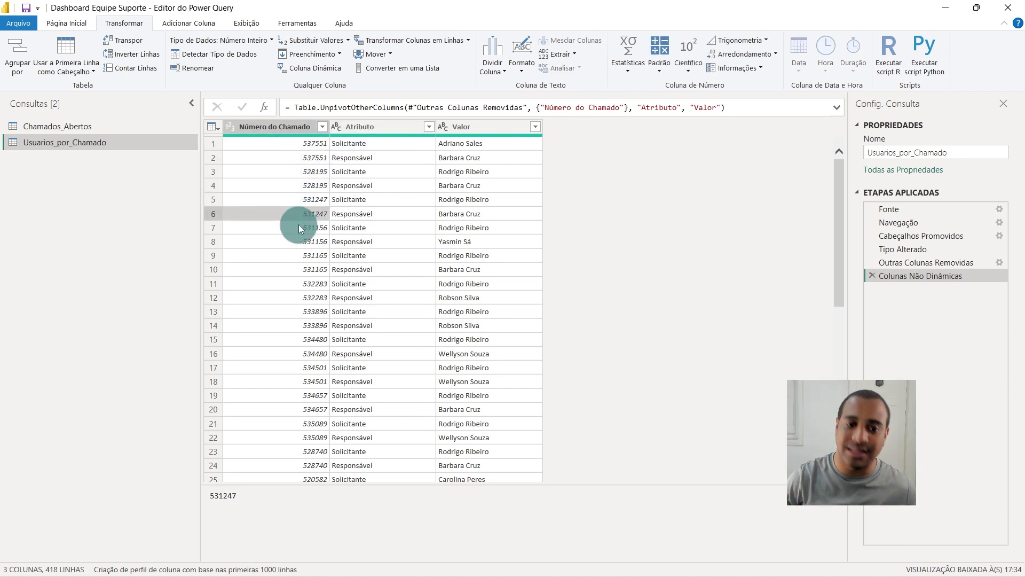
pyautogui.moveTo(299, 229); pyautogui.dragTo(482, 188)
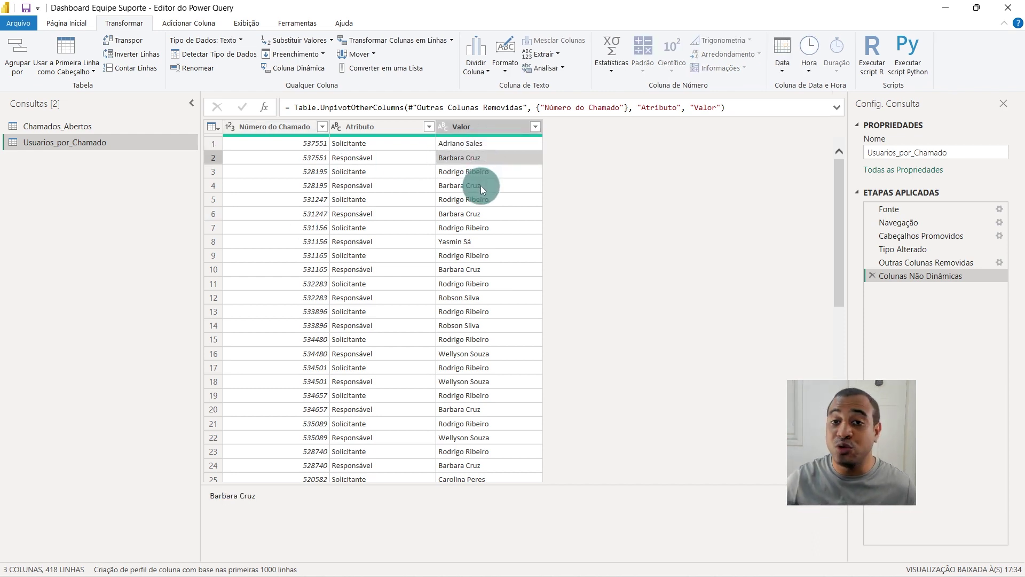
pyautogui.click(275, 146)
pyautogui.click(470, 141)
pyautogui.click(472, 155)
pyautogui.click(402, 171)
pyautogui.moveTo(470, 199); pyautogui.dragTo(481, 368)
pyautogui.scroll(-5, 506, 309)
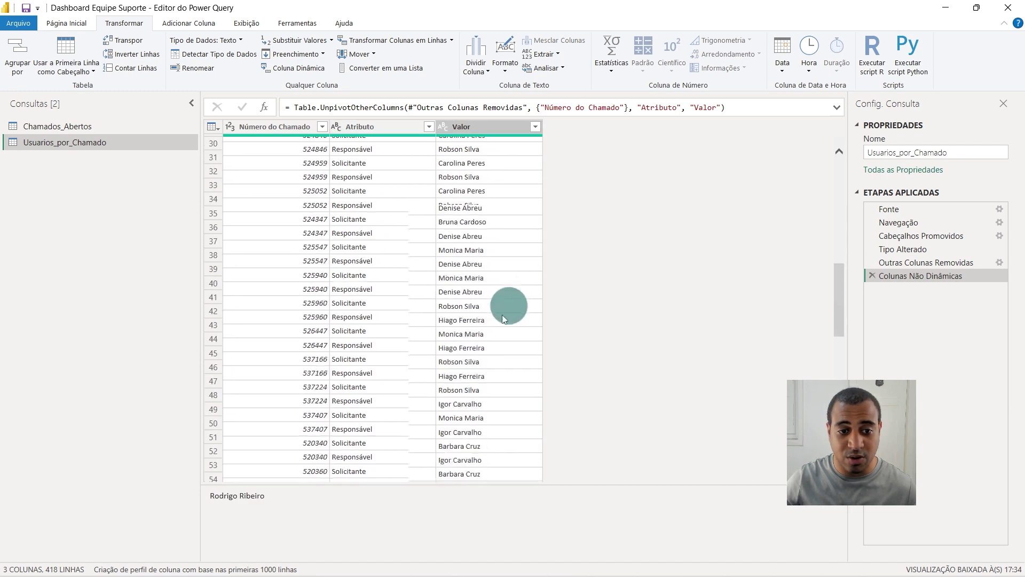
pyautogui.scroll(3, 427, 251)
pyautogui.scroll(7, 365, 190)
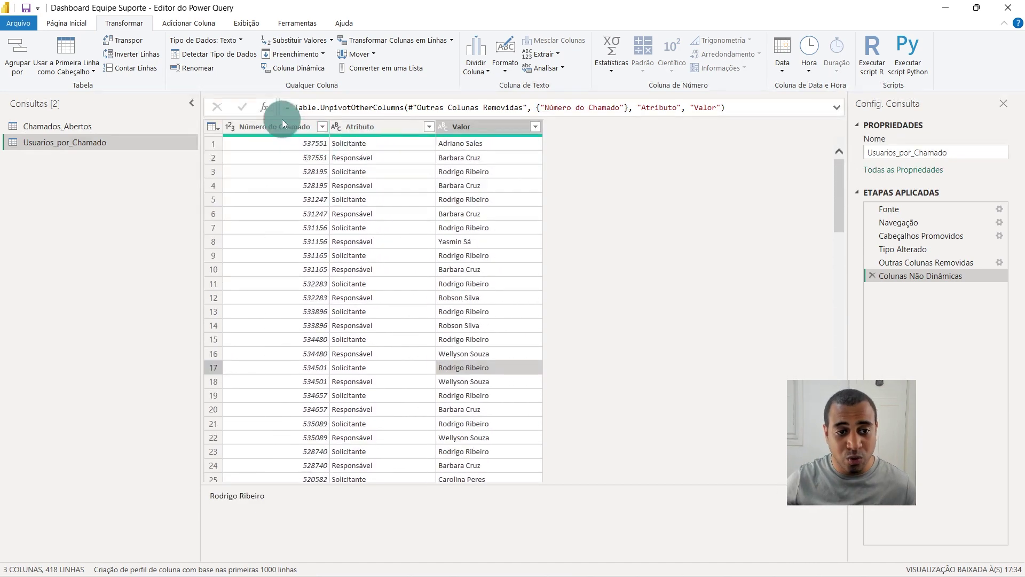
pyautogui.click(275, 127)
pyautogui.click(473, 128)
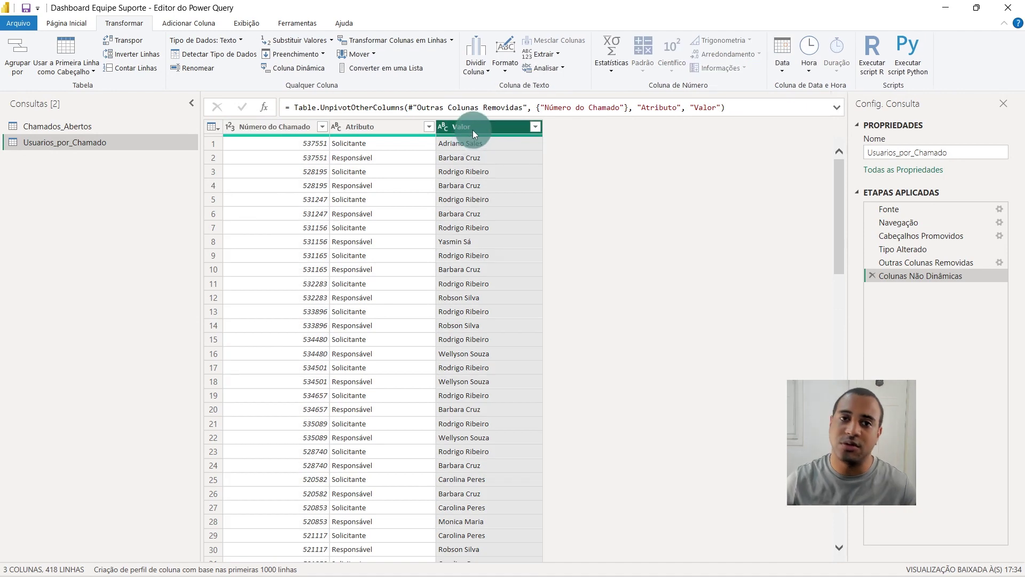
pyautogui.click(404, 130)
pyautogui.rightClick(403, 129)
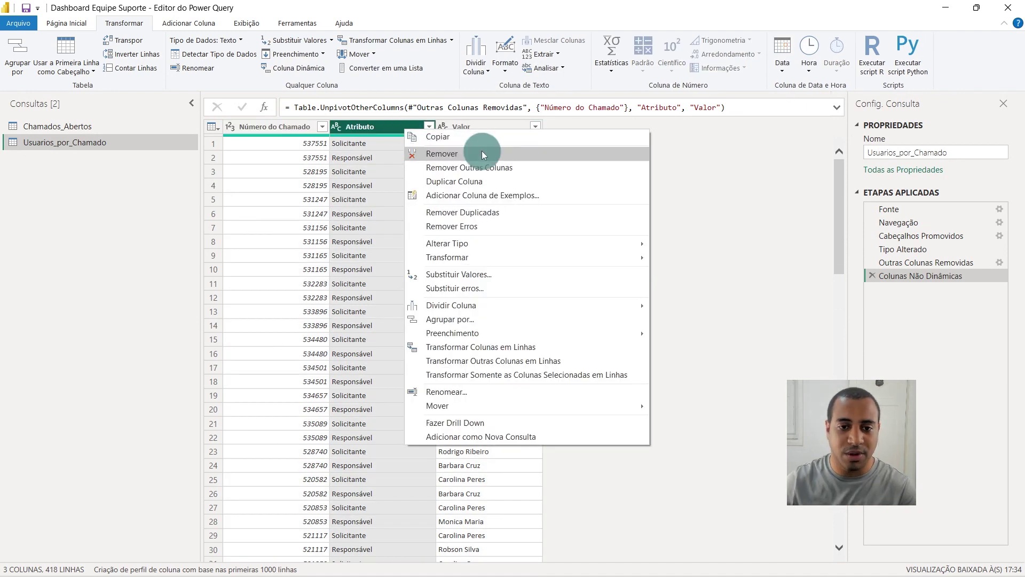
# Remove the Atributo column, leaving Número do Chamado and Valor, and check the remaining names
pyautogui.click(482, 153)
pyautogui.click(397, 158)
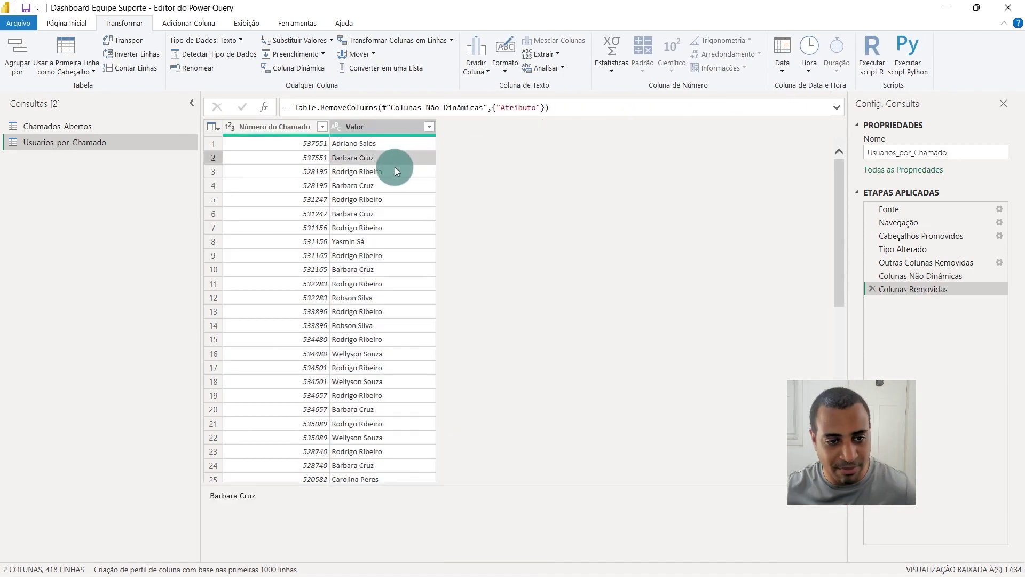
pyautogui.scroll(-5, 394, 167)
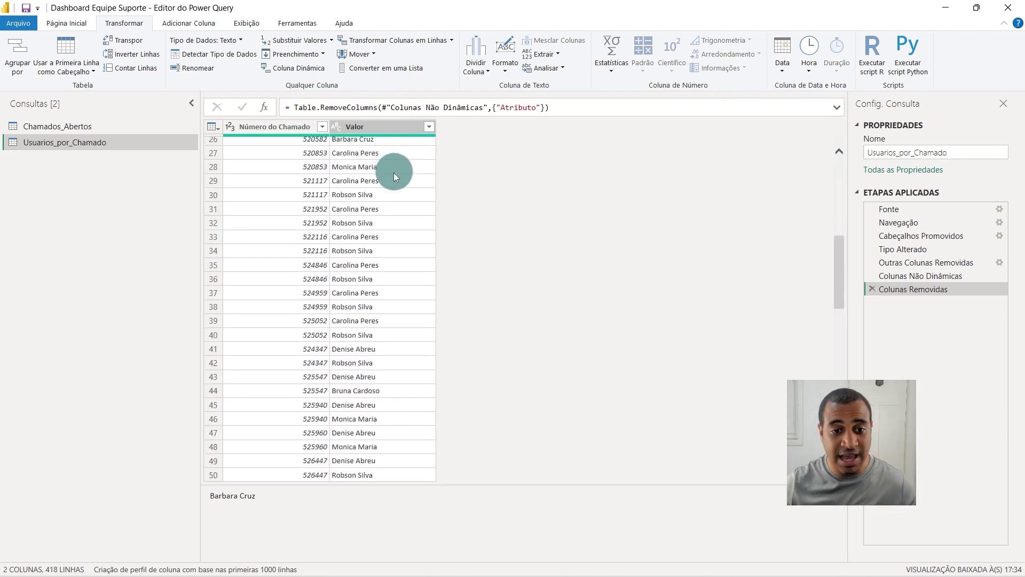
pyautogui.scroll(5, 395, 171)
pyautogui.click(381, 126)
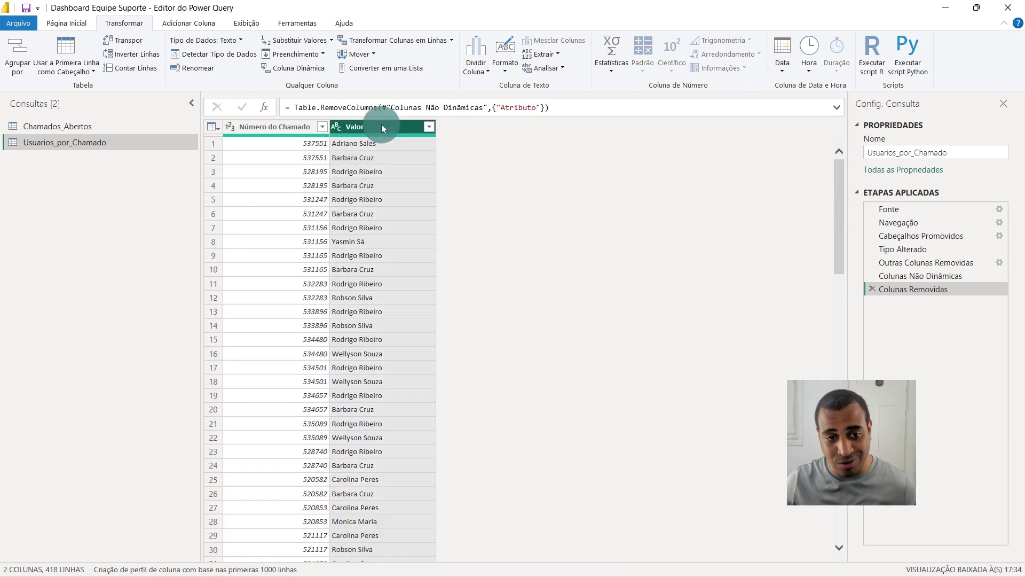
pyautogui.click(278, 126)
pyautogui.click(304, 143)
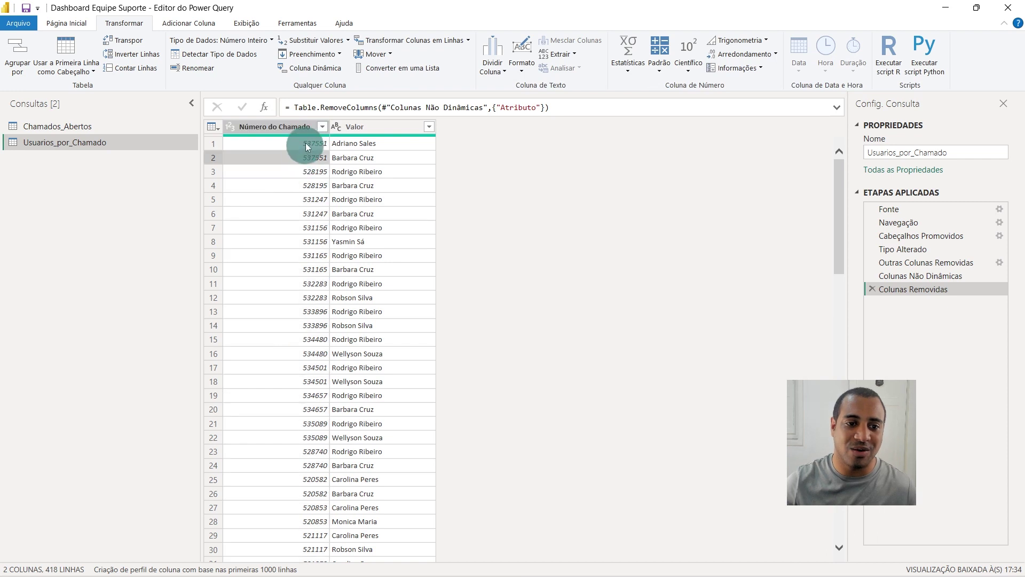
pyautogui.click(377, 158)
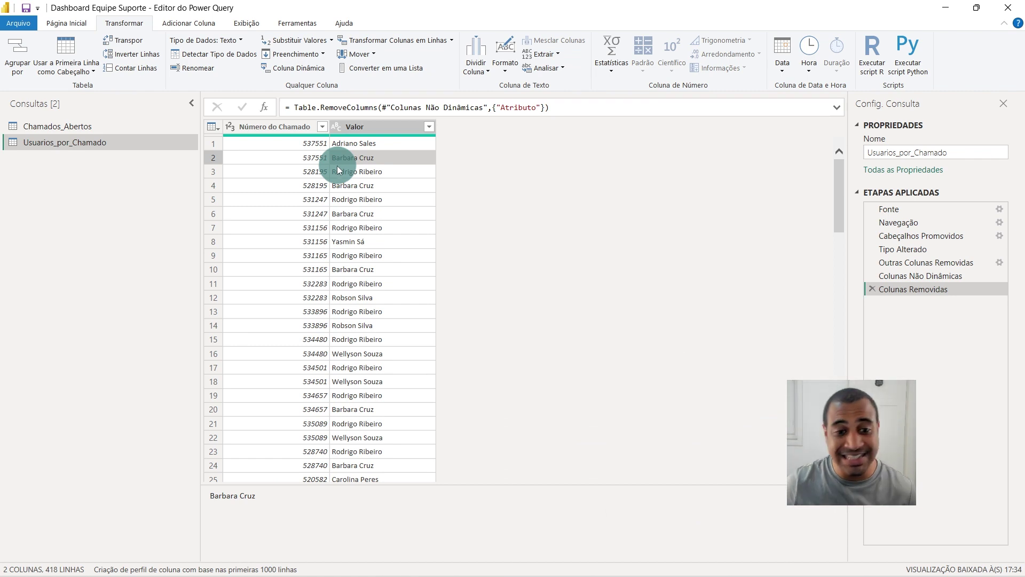
pyautogui.click(363, 227)
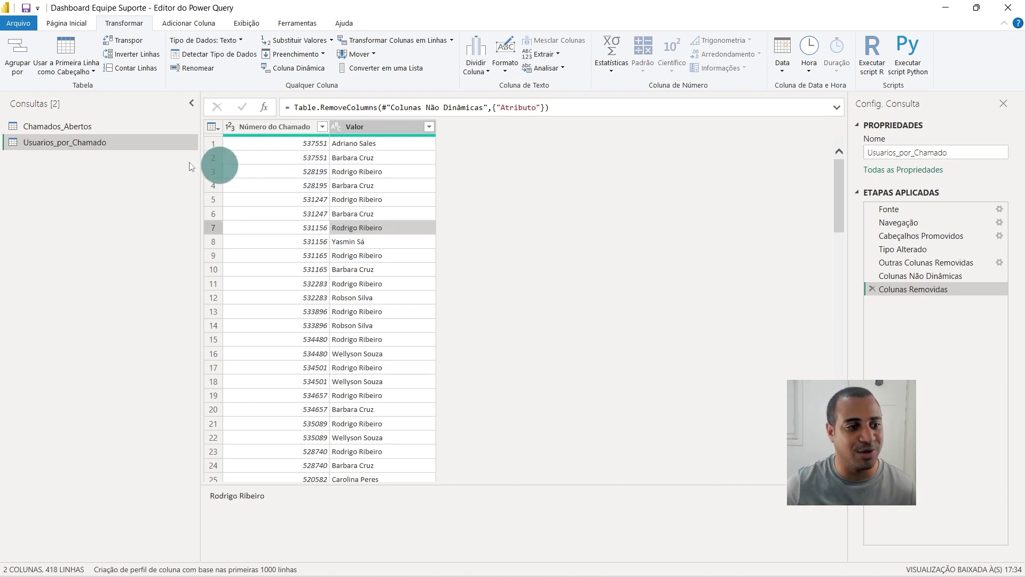
pyautogui.click(275, 127)
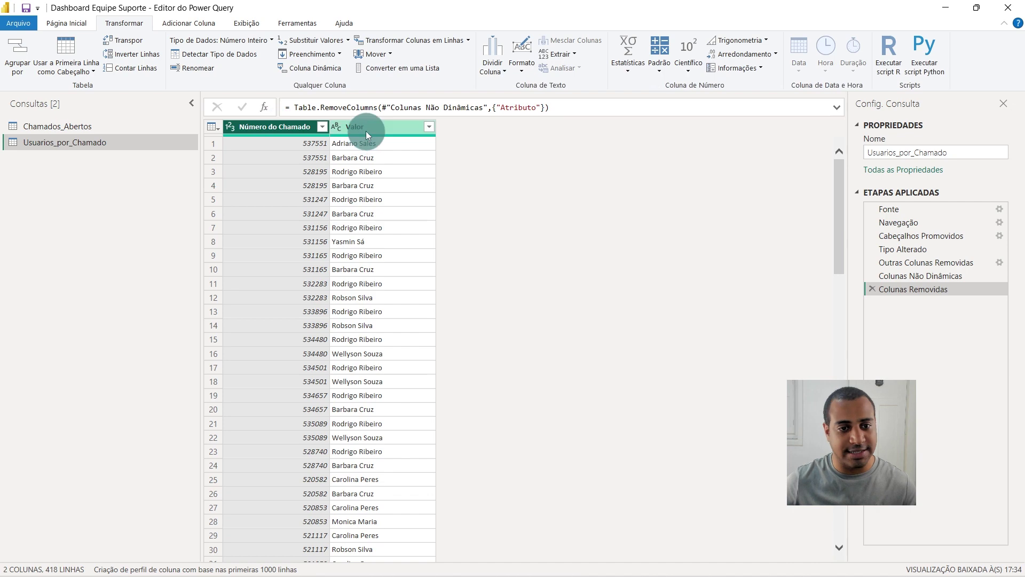
pyautogui.click(363, 126)
pyautogui.click(67, 23)
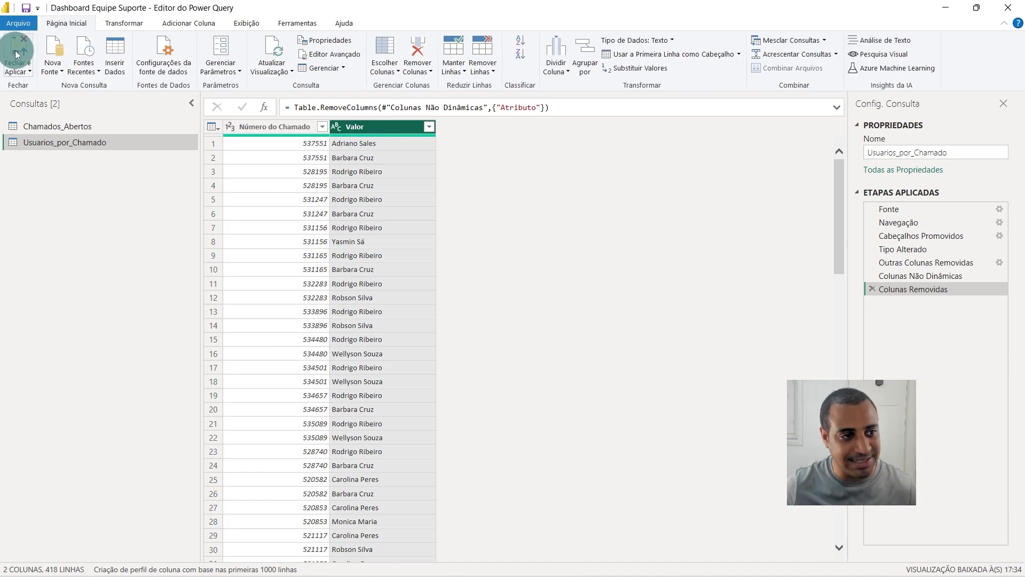
# Apply the Power Query edits with Fechar e Aplicar and switch to the Modelo view
pyautogui.click(15, 51)
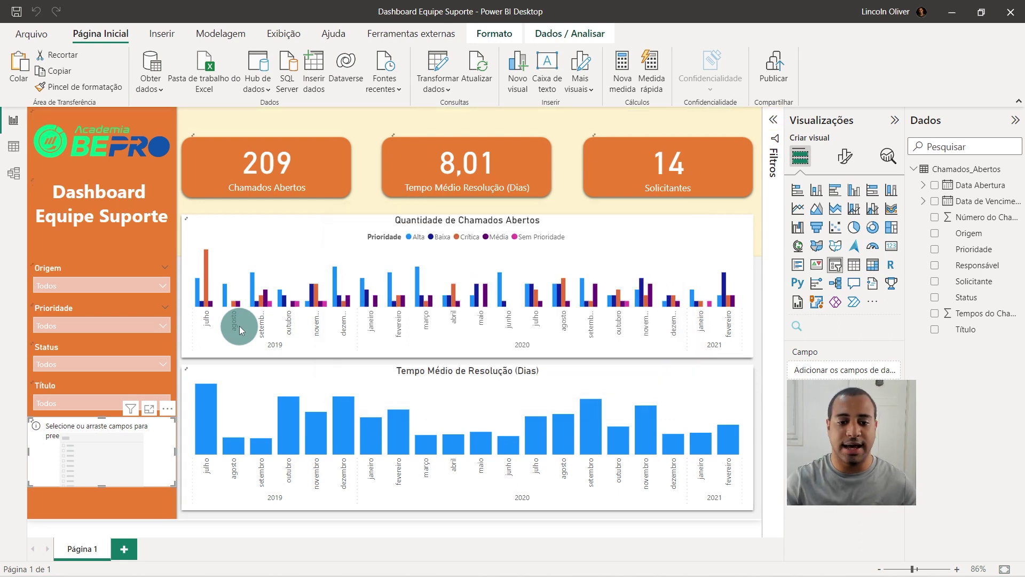
pyautogui.click(15, 174)
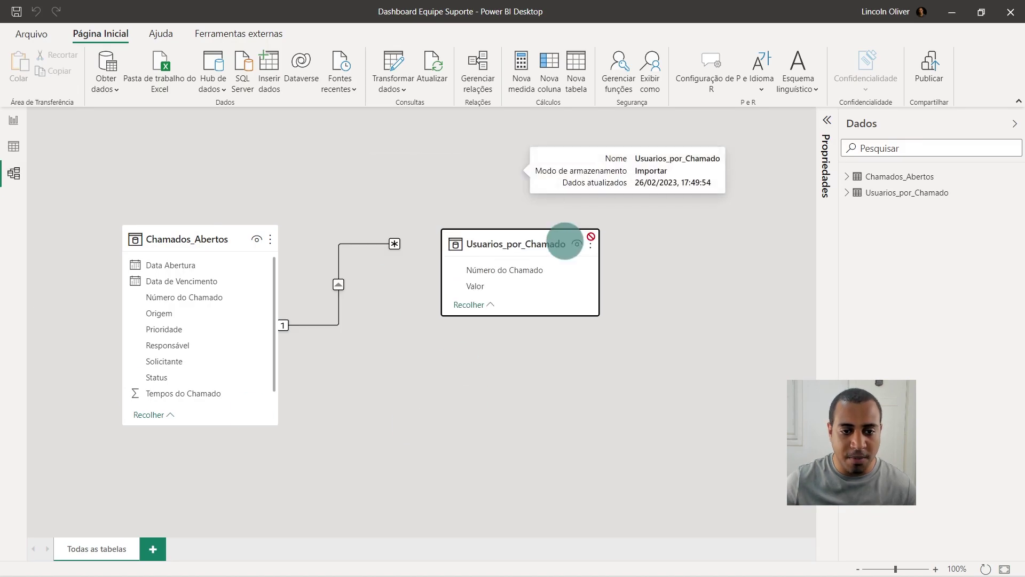
# Place Usuarios_por_Chamado right of Chamados_Abertos and request deleting the relationship between them
pyautogui.moveTo(412, 176); pyautogui.dragTo(590, 239)
pyautogui.moveTo(224, 238)
pyautogui.mouseDown()
pyautogui.moveTo(210, 209)
pyautogui.moveTo(292, 155)
pyautogui.mouseUp()
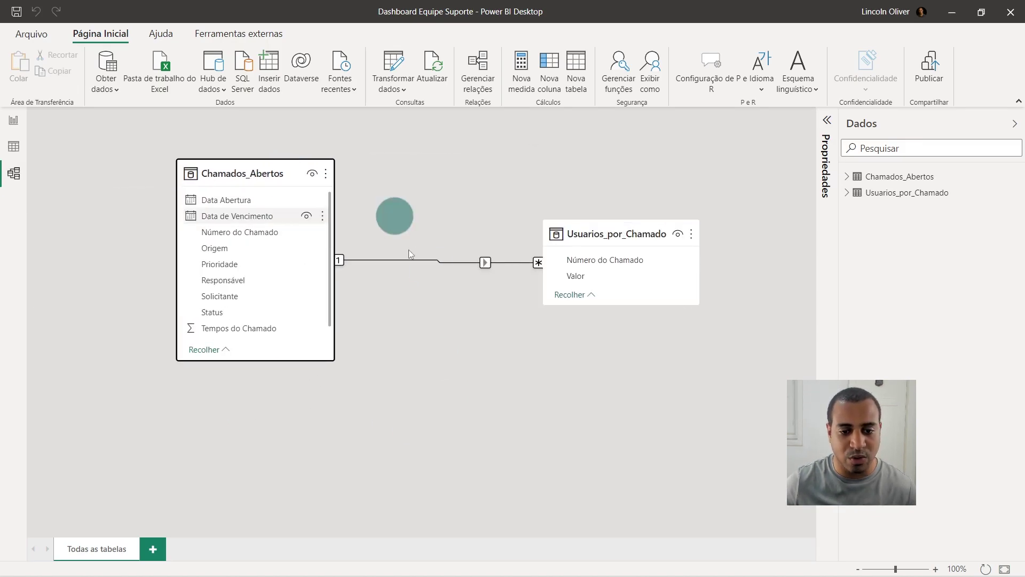
pyautogui.rightClick(452, 261)
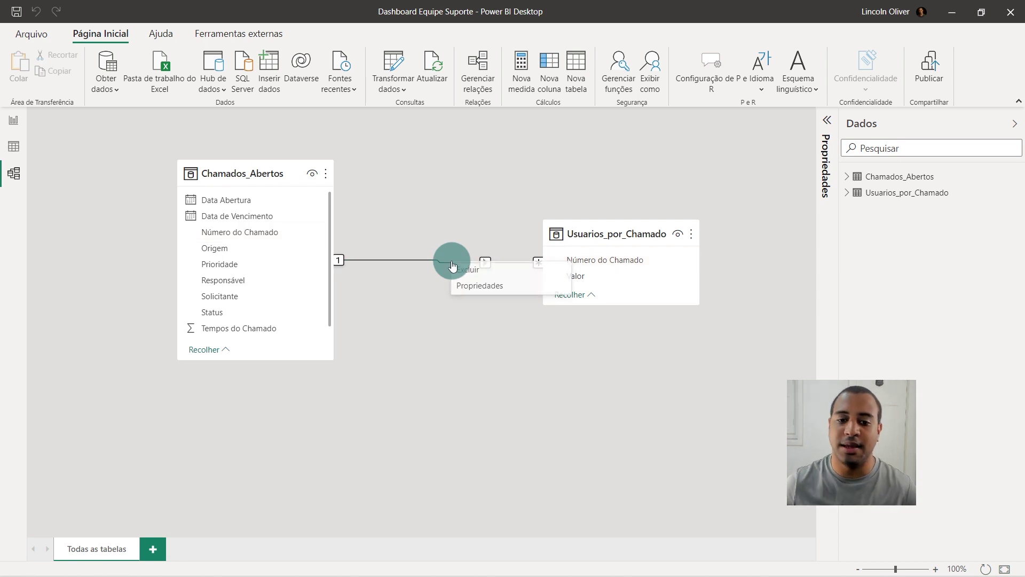
pyautogui.click(488, 277)
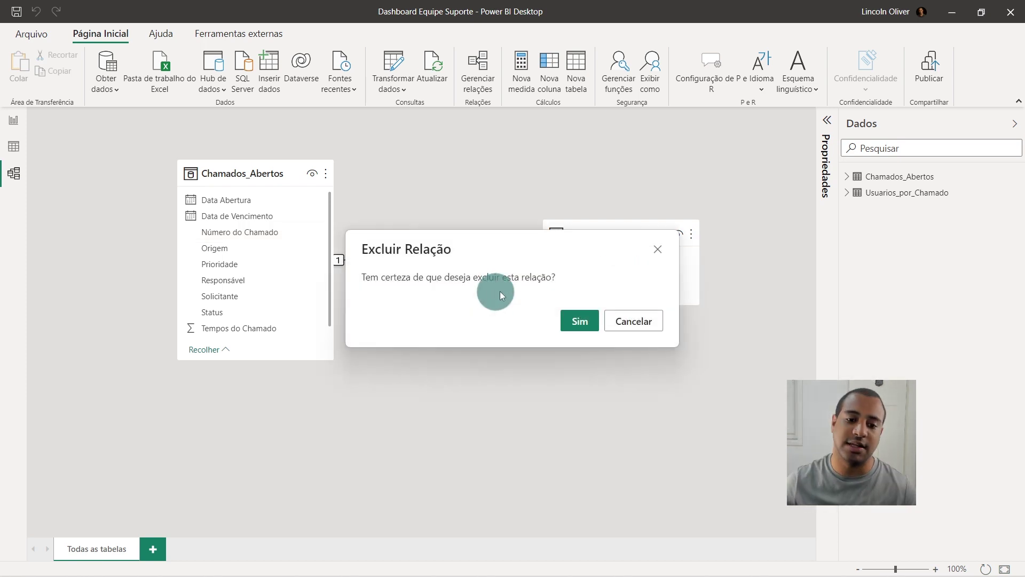
# Delete the existing relationship between Usuarios_por_Chamado and Chamados_Abertos
pyautogui.click(624, 321)
pyautogui.rightClick(451, 258)
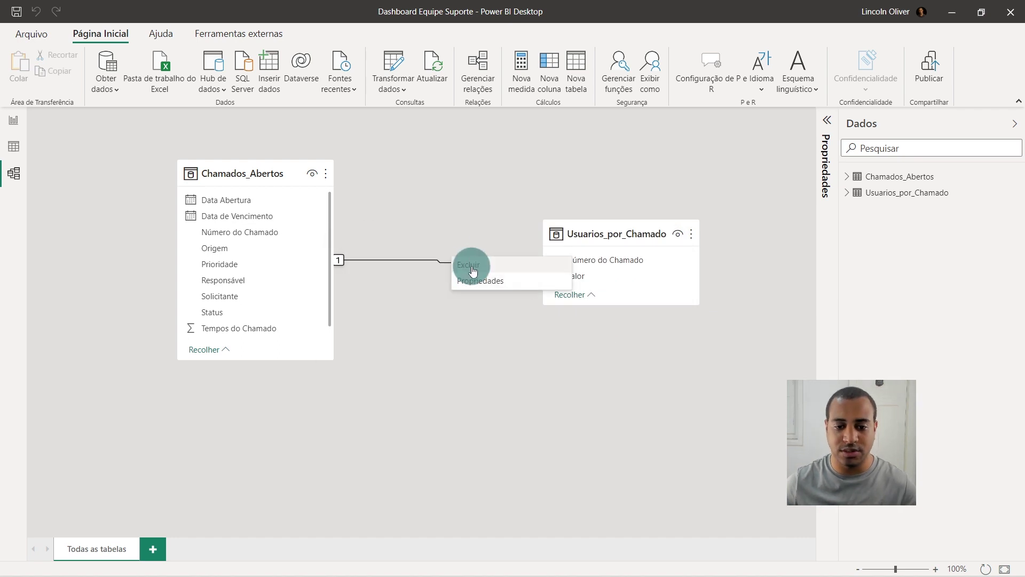
pyautogui.click(474, 267)
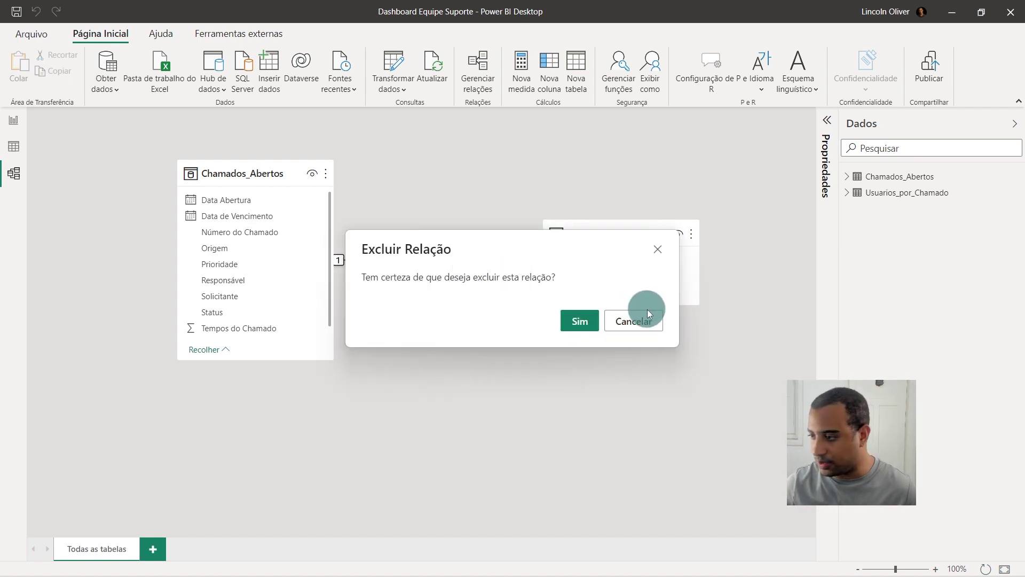
pyautogui.click(582, 320)
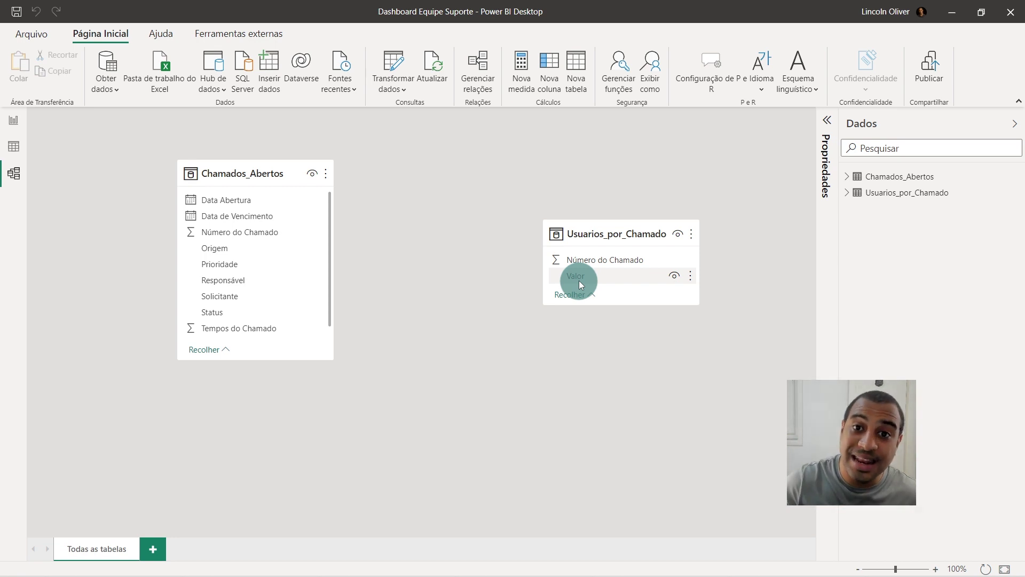
# Relate Usuarios_por_Chamado to Chamados_Abertos again on Número do Chamado
pyautogui.moveTo(609, 259)
pyautogui.moveTo(597, 262)
pyautogui.mouseDown()
pyautogui.moveTo(578, 258)
pyautogui.moveTo(592, 263)
pyautogui.mouseUp()
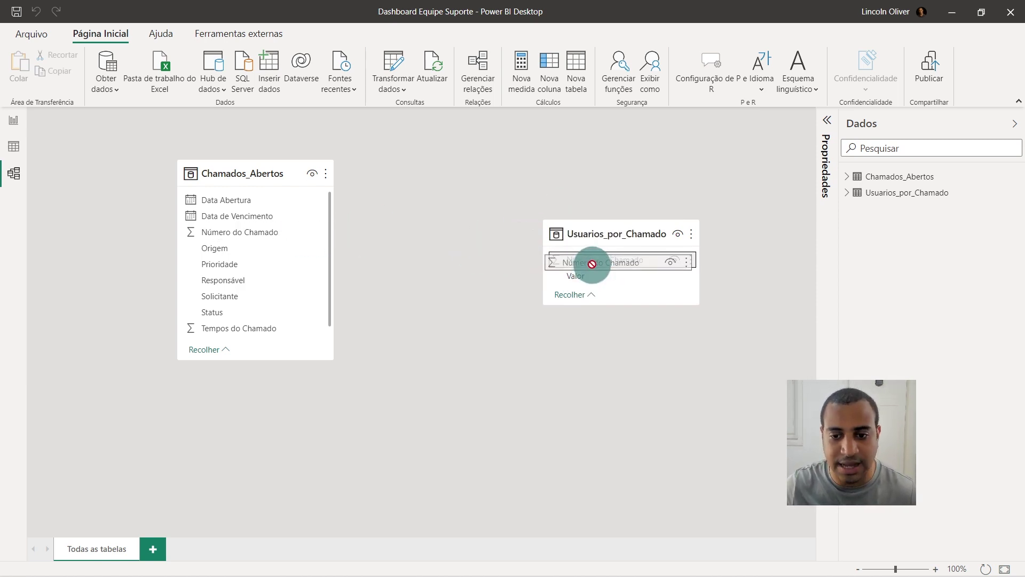
pyautogui.moveTo(592, 264); pyautogui.dragTo(267, 230)
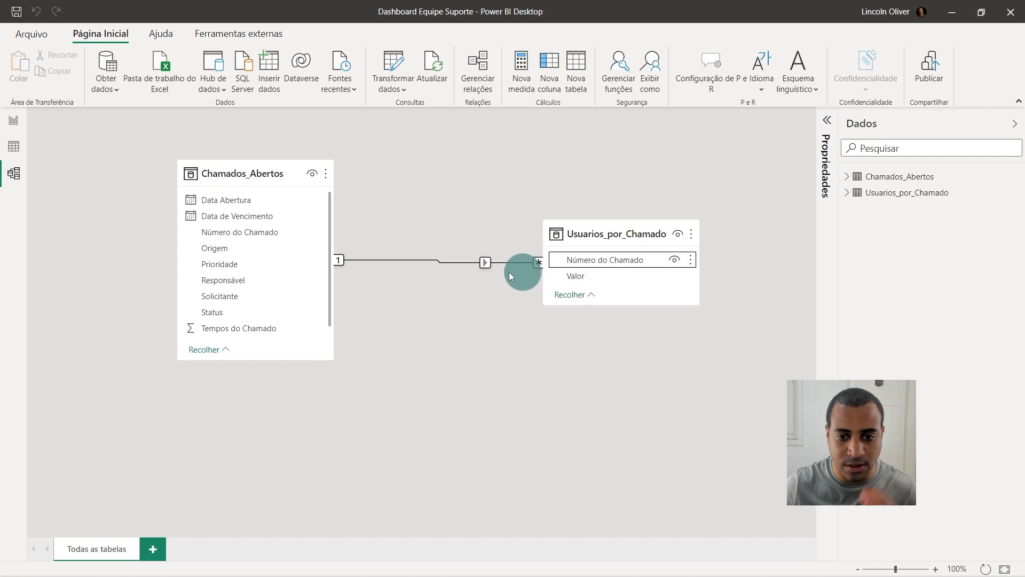
pyautogui.rightClick(484, 262)
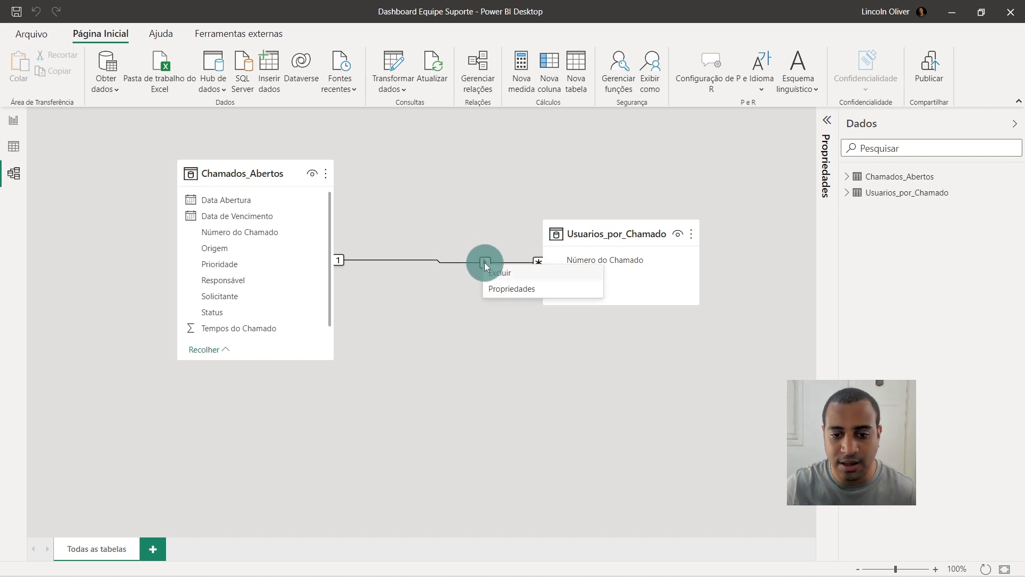
# Set the relationship cardinality to many-to-many in Editar relacionamento
pyautogui.press('Escape')
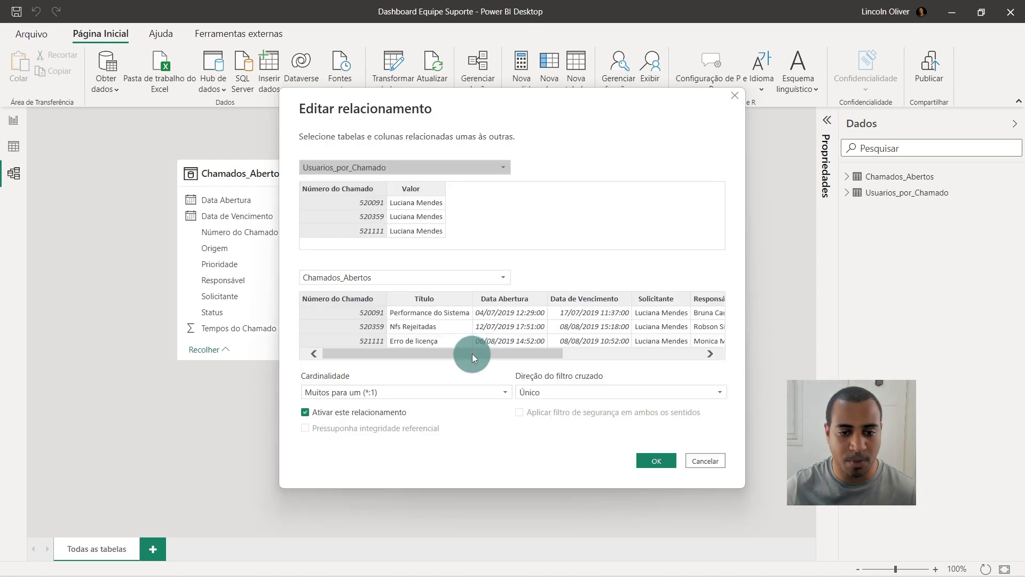
pyautogui.click(438, 389)
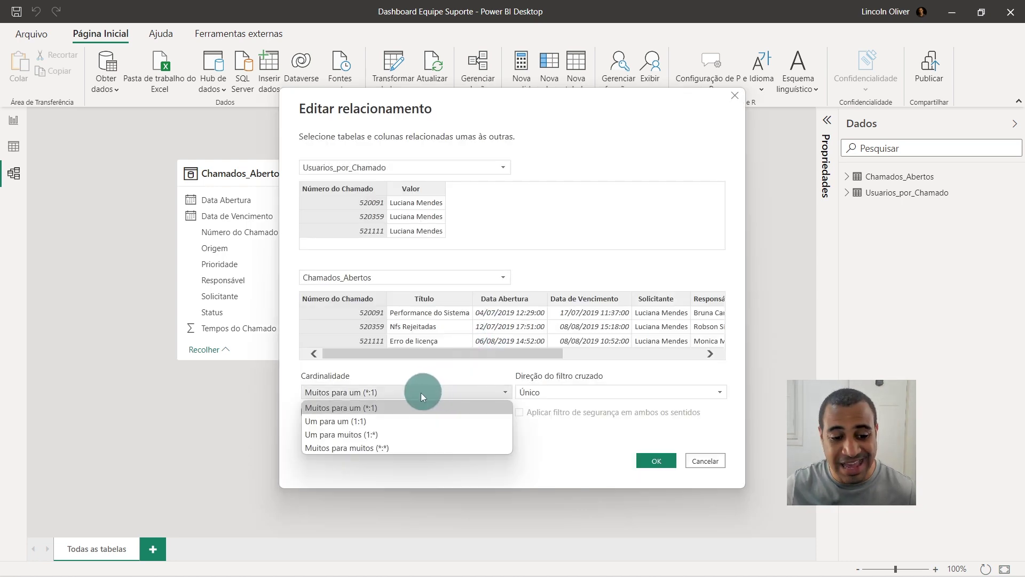
pyautogui.click(388, 451)
pyautogui.moveTo(490, 113); pyautogui.dragTo(488, 45)
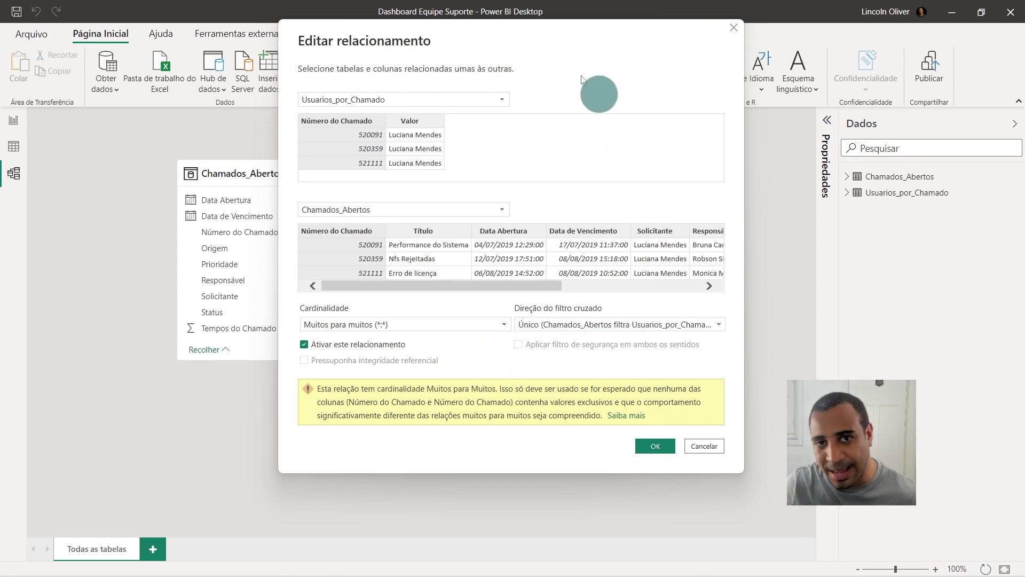
pyautogui.moveTo(554, 41); pyautogui.dragTo(774, 89)
pyautogui.moveTo(580, 91)
pyautogui.mouseDown()
pyautogui.moveTo(359, 155)
pyautogui.moveTo(299, 87)
pyautogui.moveTo(687, 51)
pyautogui.moveTo(641, 65)
pyautogui.mouseUp()
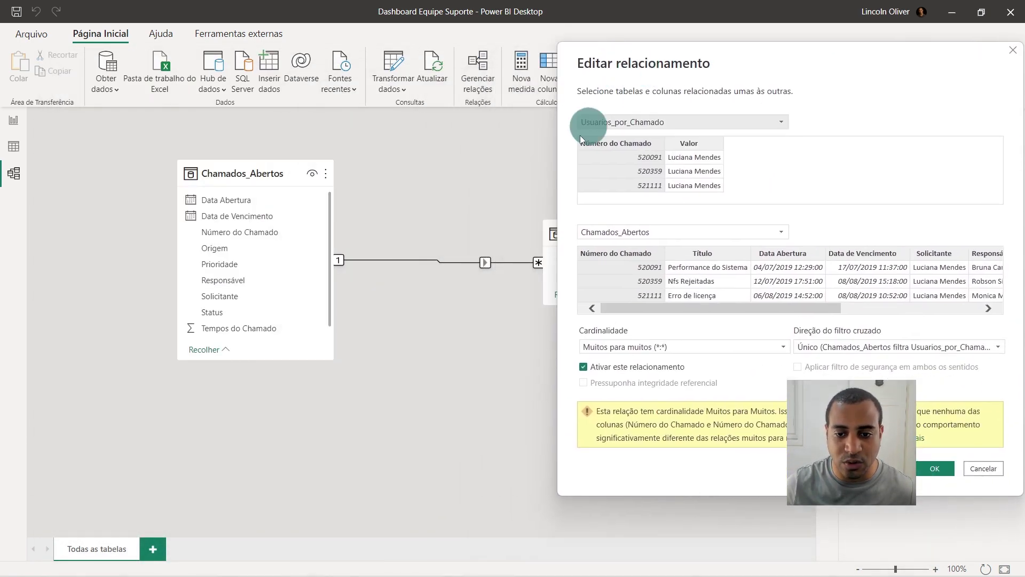
pyautogui.moveTo(728, 104)
pyautogui.mouseDown()
pyautogui.moveTo(582, 85)
pyautogui.moveTo(568, 114)
pyautogui.mouseUp()
# Set cross-filter direction to Único, Usuarios_por_Chamado filtering Chamados_Abertos, and confirm with OK
pyautogui.click(670, 353)
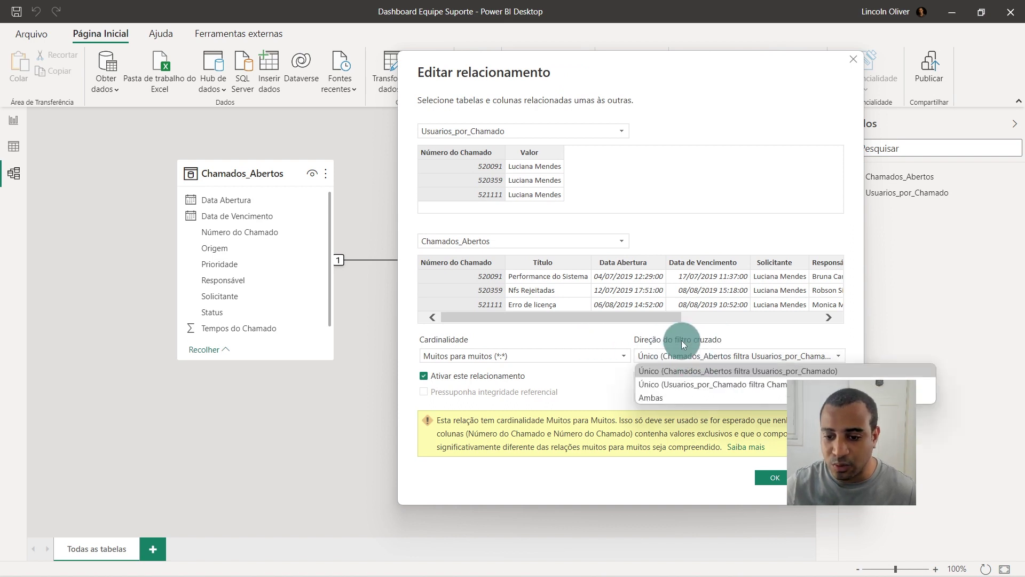
pyautogui.click(665, 397)
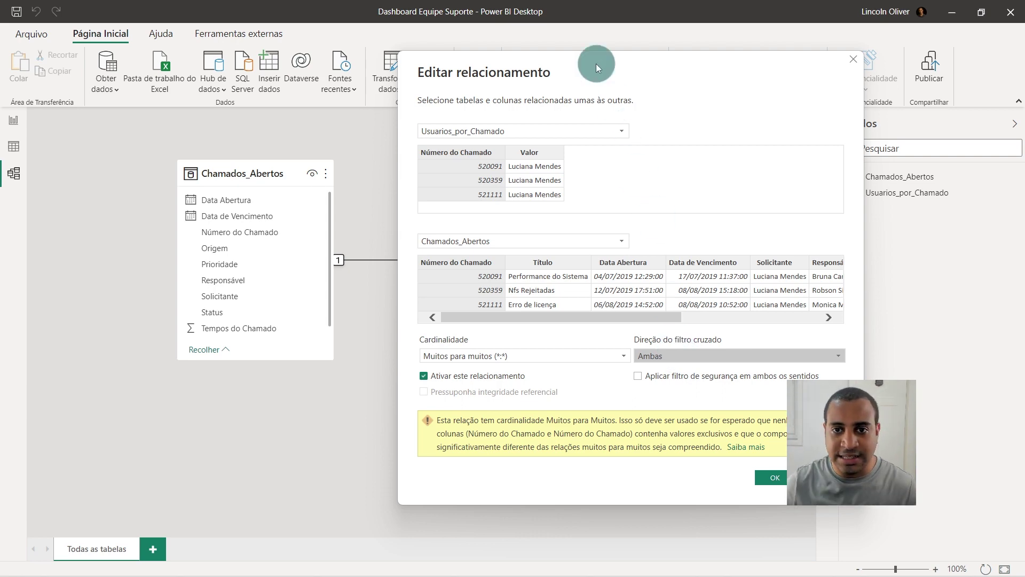
pyautogui.moveTo(596, 63); pyautogui.dragTo(510, 269)
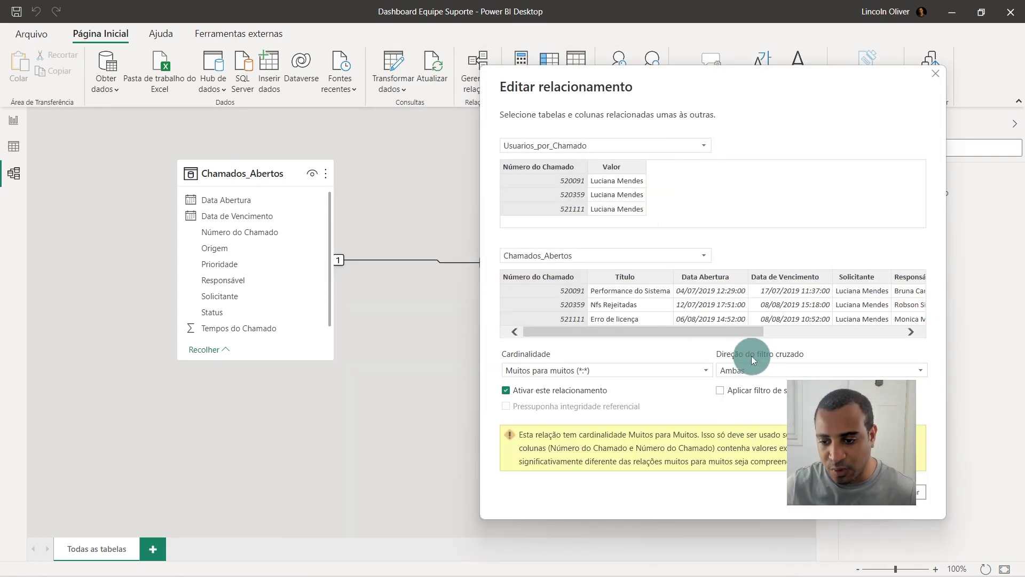
pyautogui.moveTo(664, 75); pyautogui.dragTo(581, 335)
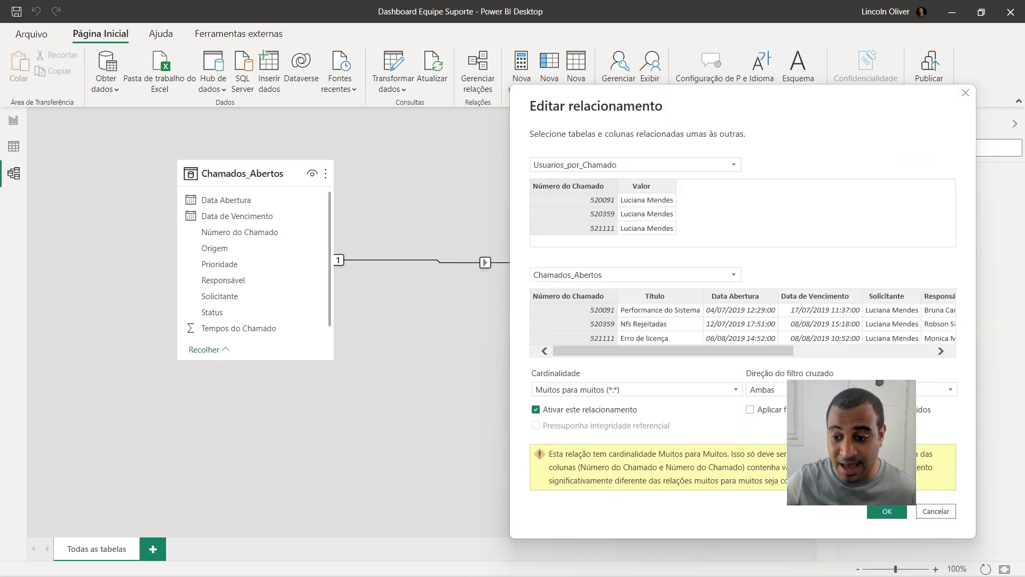
pyautogui.click(847, 389)
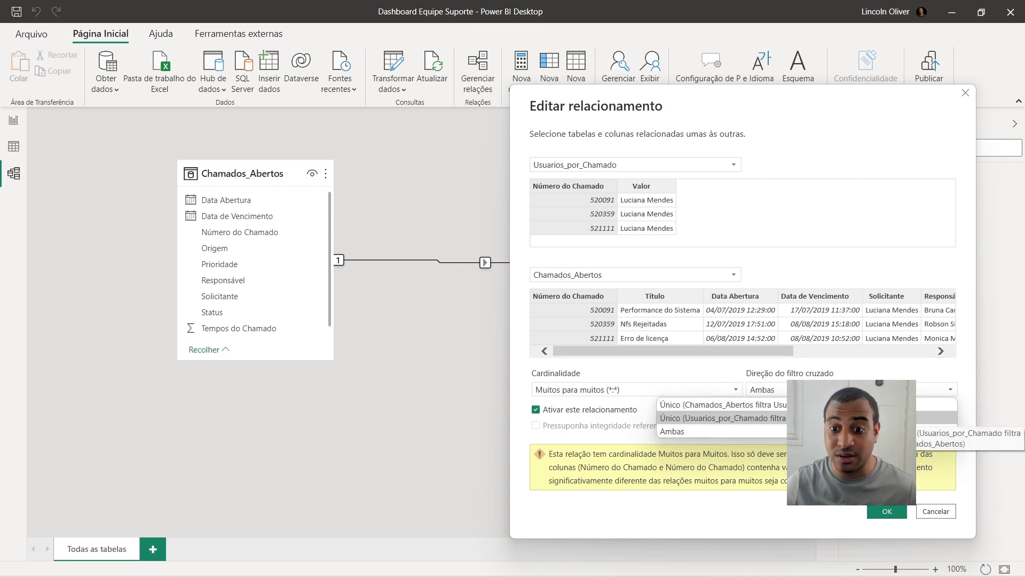
pyautogui.click(714, 424)
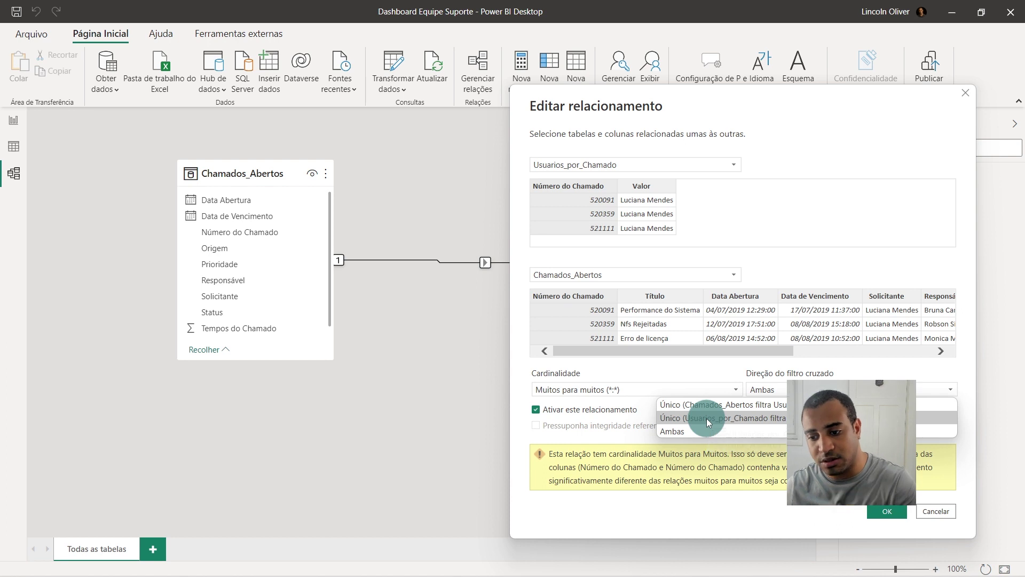
pyautogui.click(706, 418)
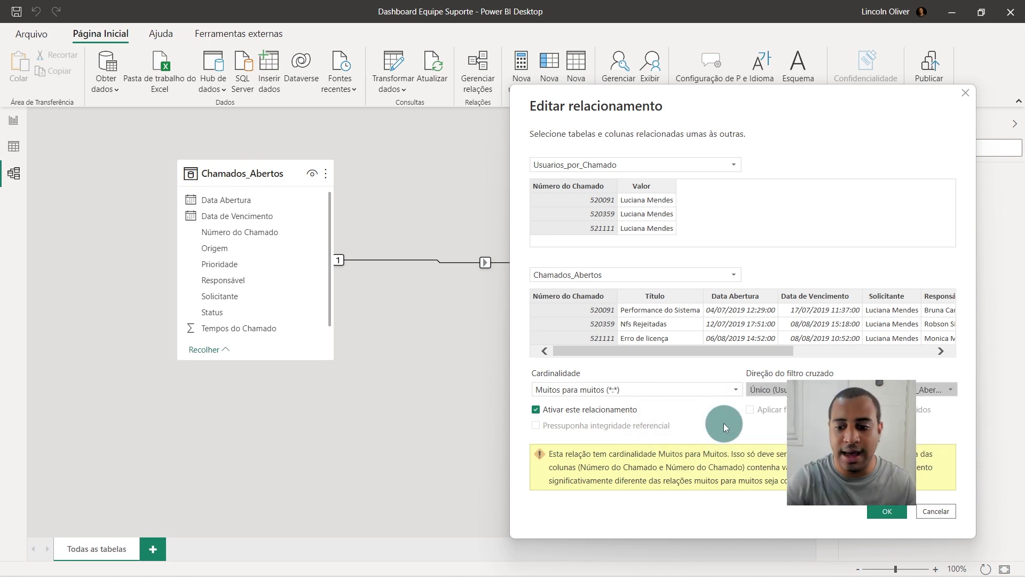
pyautogui.click(775, 396)
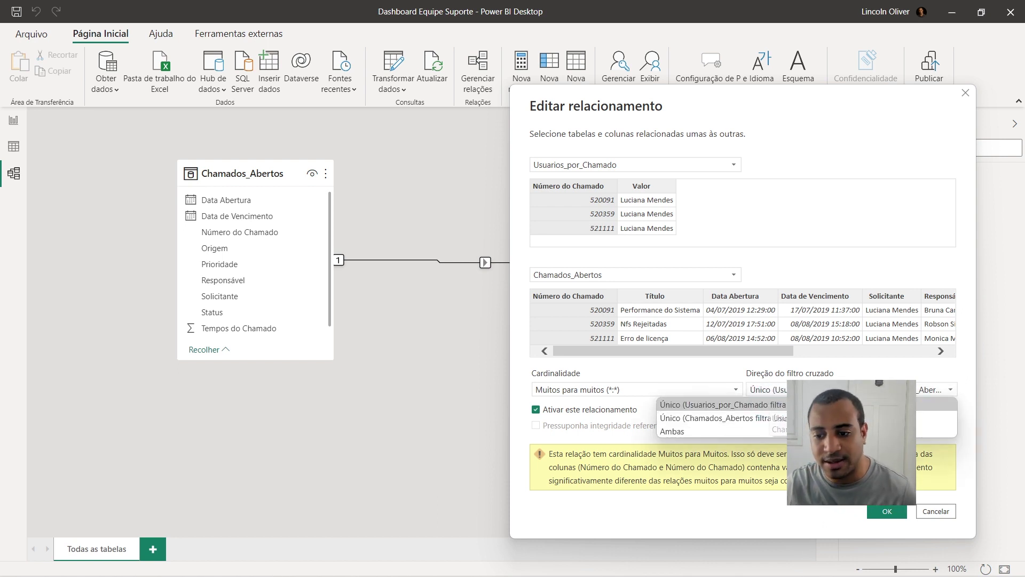
pyautogui.click(888, 381)
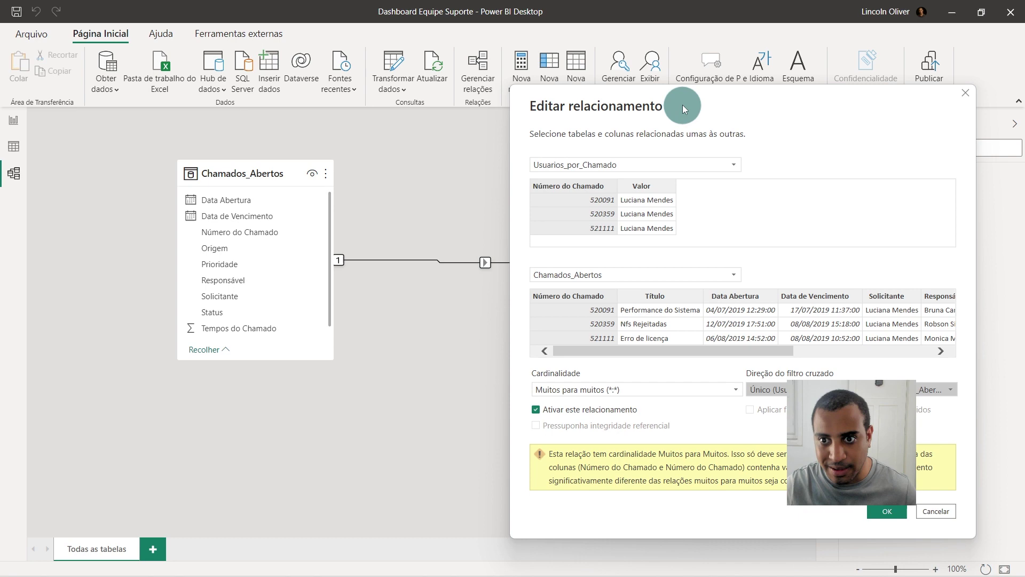
pyautogui.moveTo(682, 104); pyautogui.dragTo(575, 83)
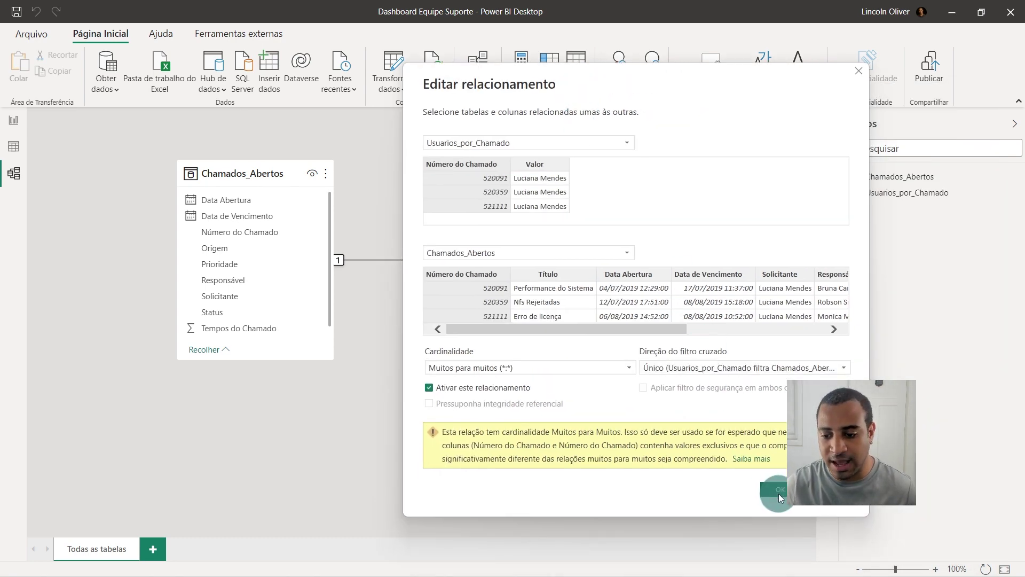
pyautogui.click(774, 489)
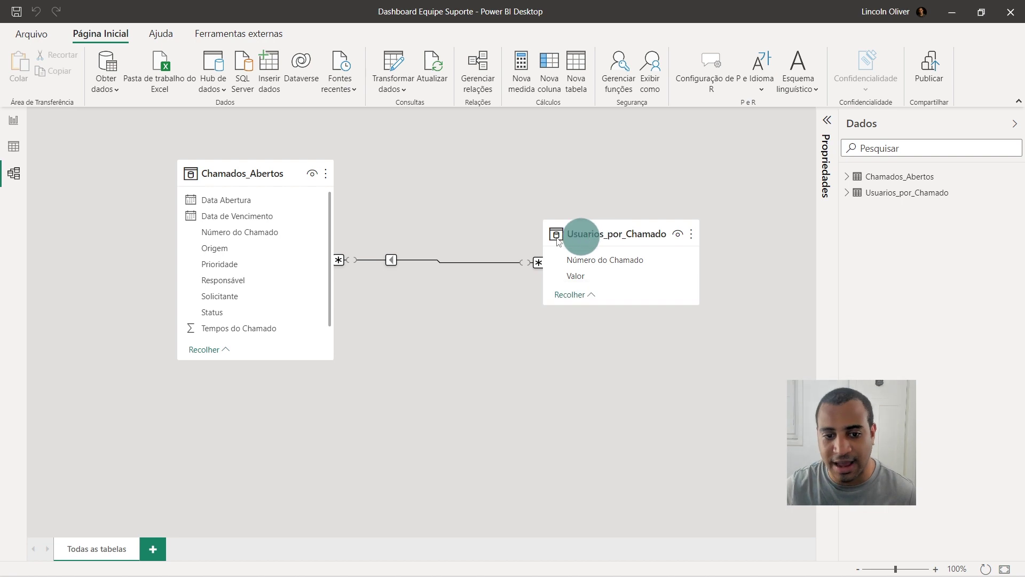
# Position the Usuarios_por_Chamado card beside Chamados_Abertos and go back to the report page
pyautogui.moveTo(556, 239); pyautogui.dragTo(452, 218)
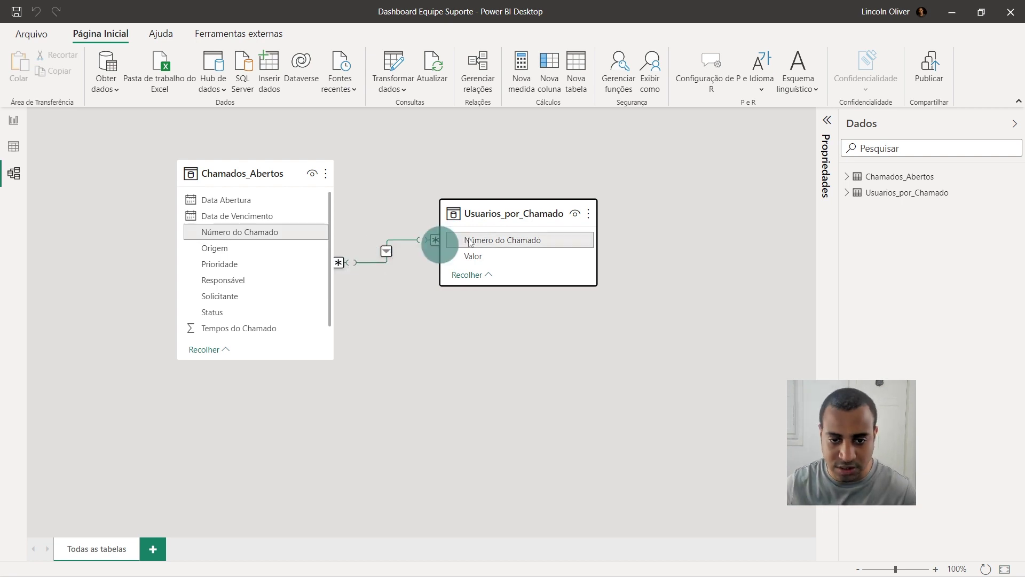
pyautogui.moveTo(454, 214); pyautogui.dragTo(566, 221)
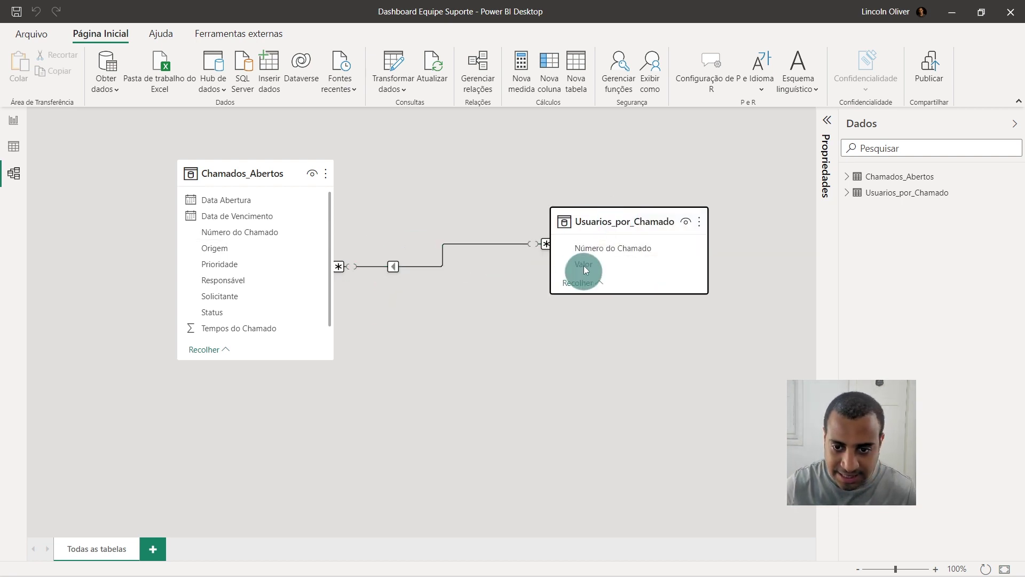
pyautogui.moveTo(605, 209)
pyautogui.mouseDown()
pyautogui.moveTo(587, 182)
pyautogui.moveTo(616, 172)
pyautogui.mouseUp()
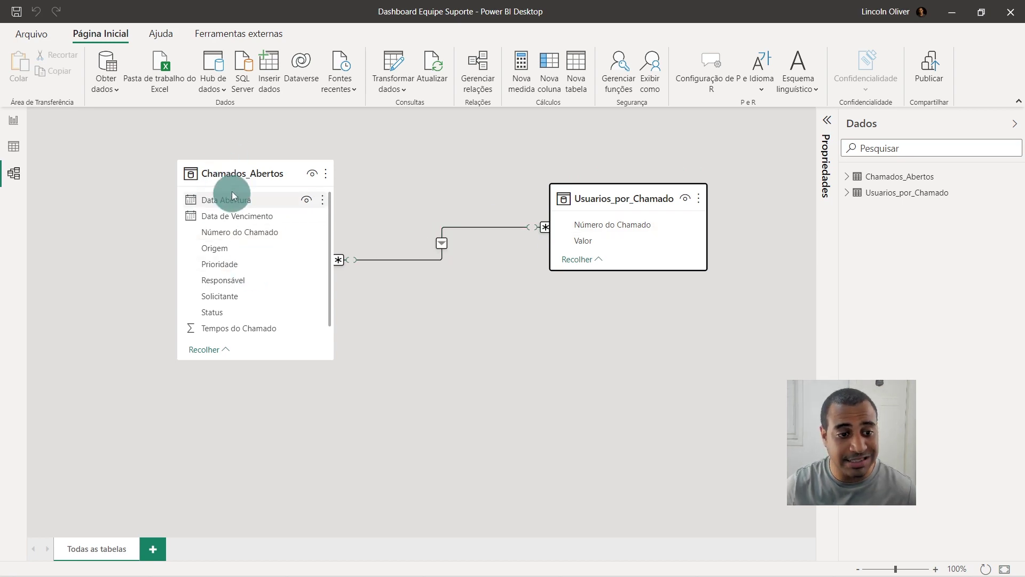
pyautogui.click(7, 119)
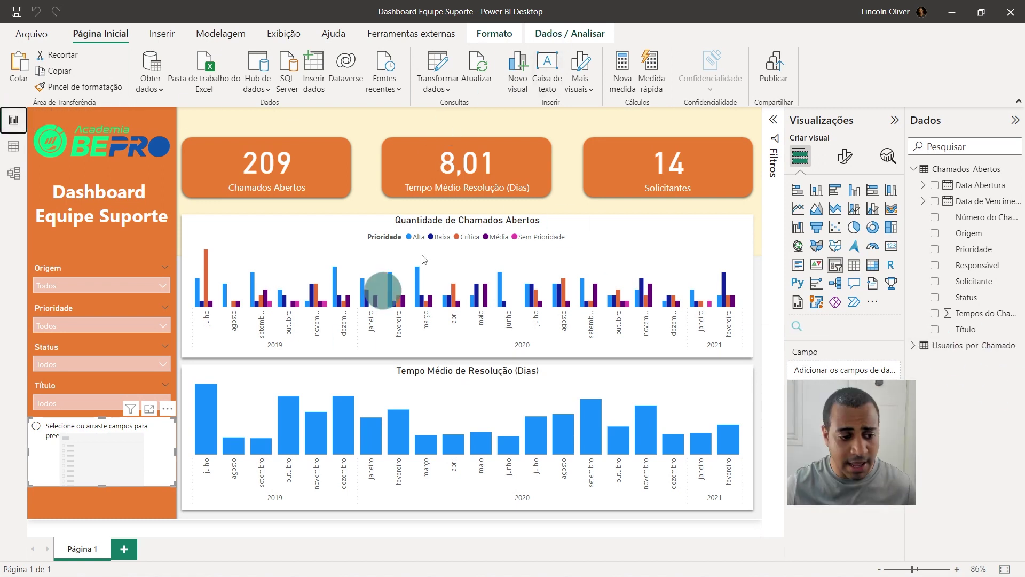
# Create a slicer of Usuarios_por_Chamado Valor user names and place it under the Título filter
pyautogui.moveTo(95, 452); pyautogui.dragTo(594, 266)
pyautogui.click(914, 345)
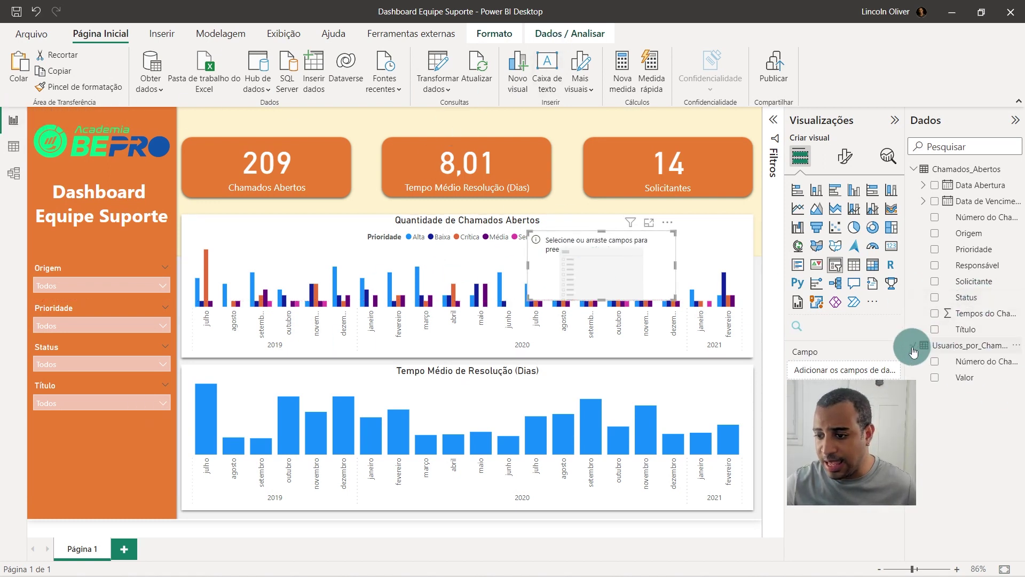
pyautogui.moveTo(962, 377)
pyautogui.mouseDown()
pyautogui.moveTo(869, 249)
pyautogui.moveTo(623, 267)
pyautogui.mouseUp()
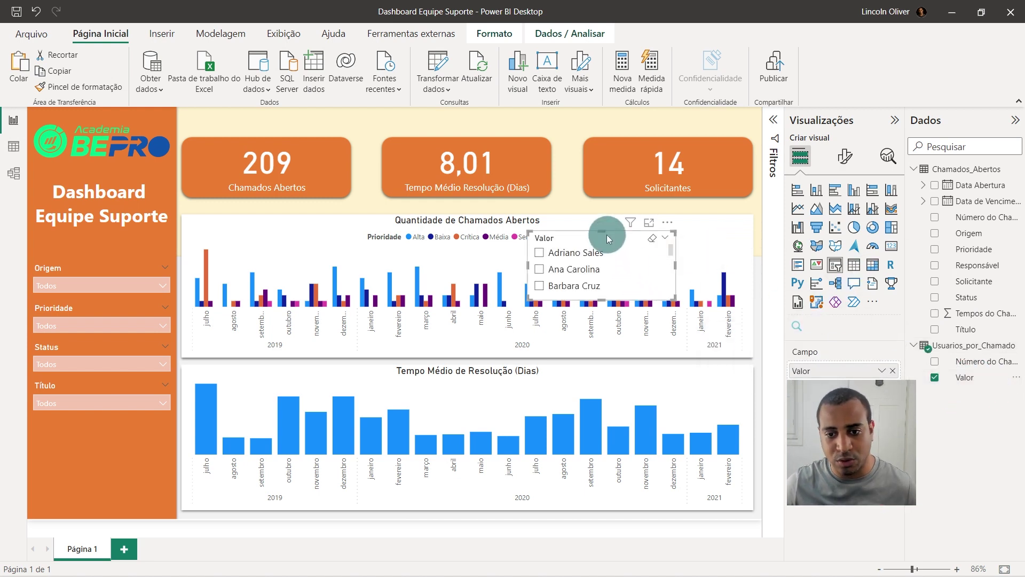
pyautogui.moveTo(602, 233); pyautogui.dragTo(9, 432)
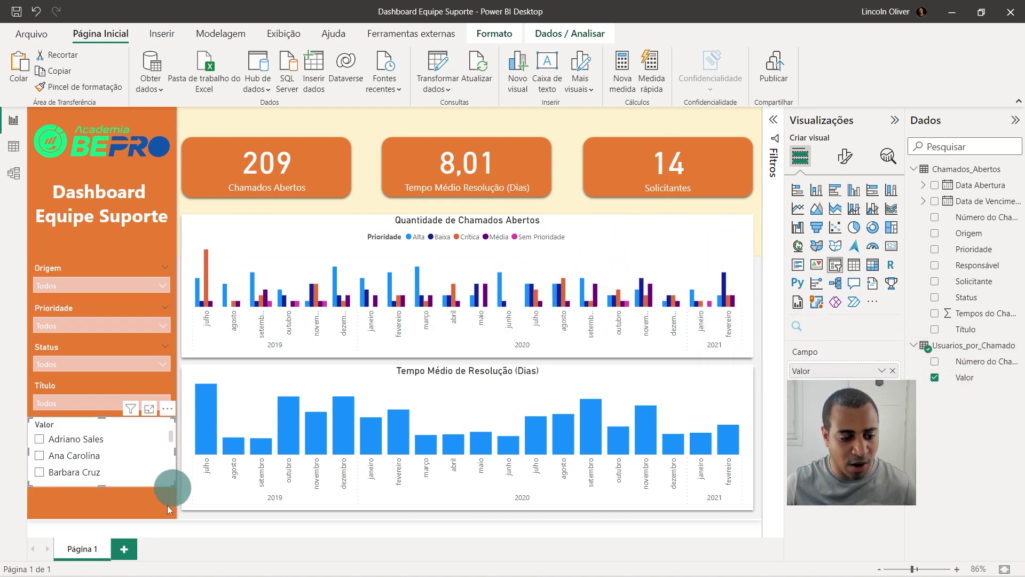
pyautogui.moveTo(174, 486); pyautogui.dragTo(161, 518)
pyautogui.scroll(-5, 112, 468)
pyautogui.scroll(5, 85, 470)
pyautogui.scroll(5, 78, 460)
# Test the slicer on several user names, then clear it to show all 209 tickets
pyautogui.click(75, 472)
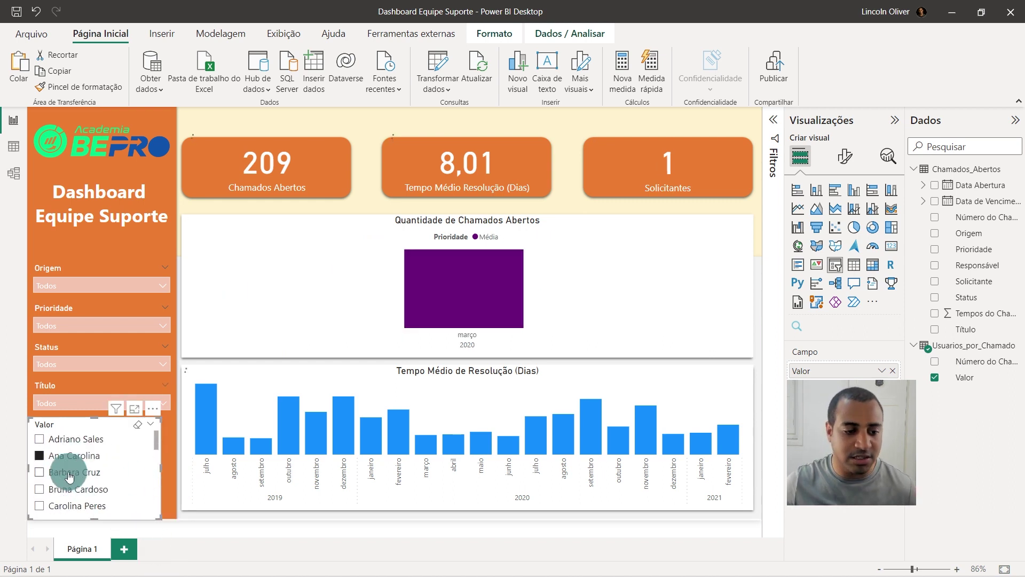
pyautogui.click(70, 490)
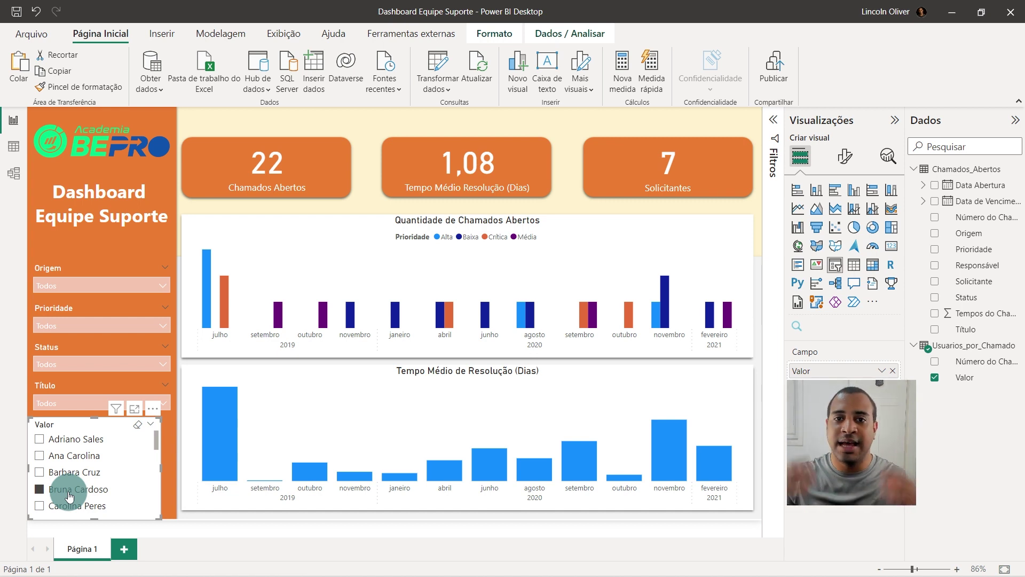
pyautogui.scroll(-2, 74, 491)
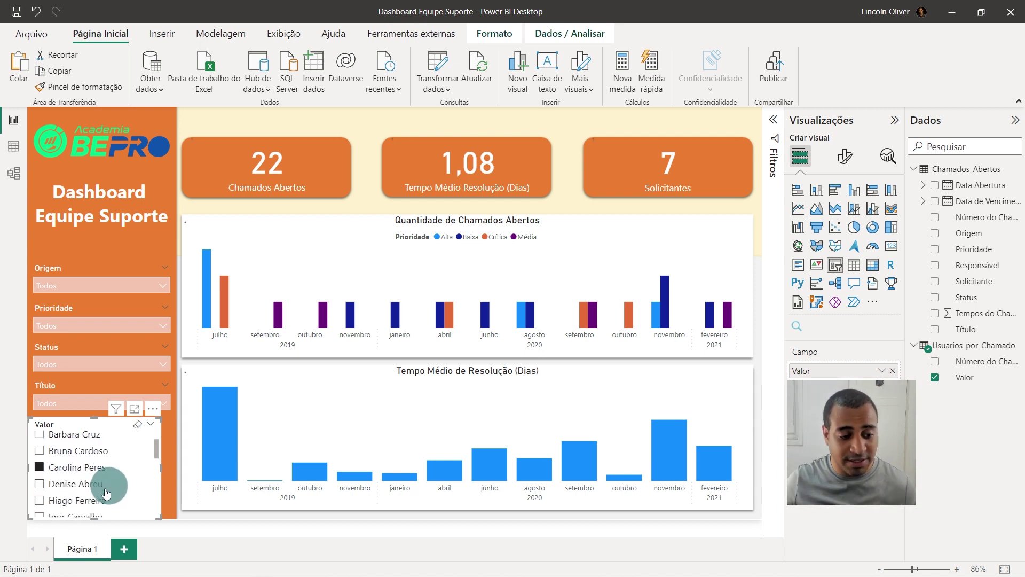
pyautogui.click(86, 481)
pyautogui.click(106, 477)
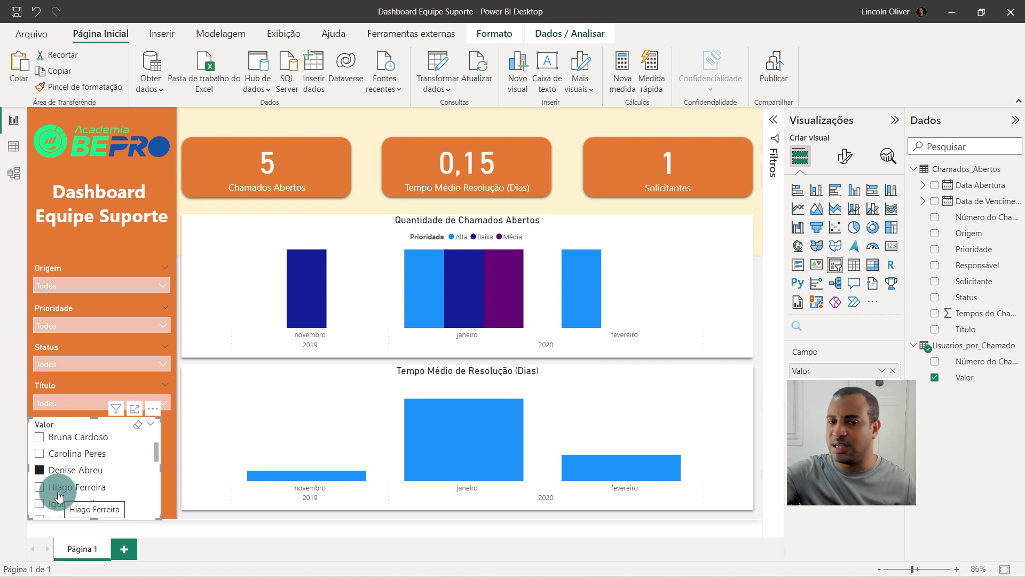
pyautogui.scroll(-1, 61, 496)
pyautogui.click(88, 492)
pyautogui.scroll(-2, 90, 491)
pyautogui.click(105, 459)
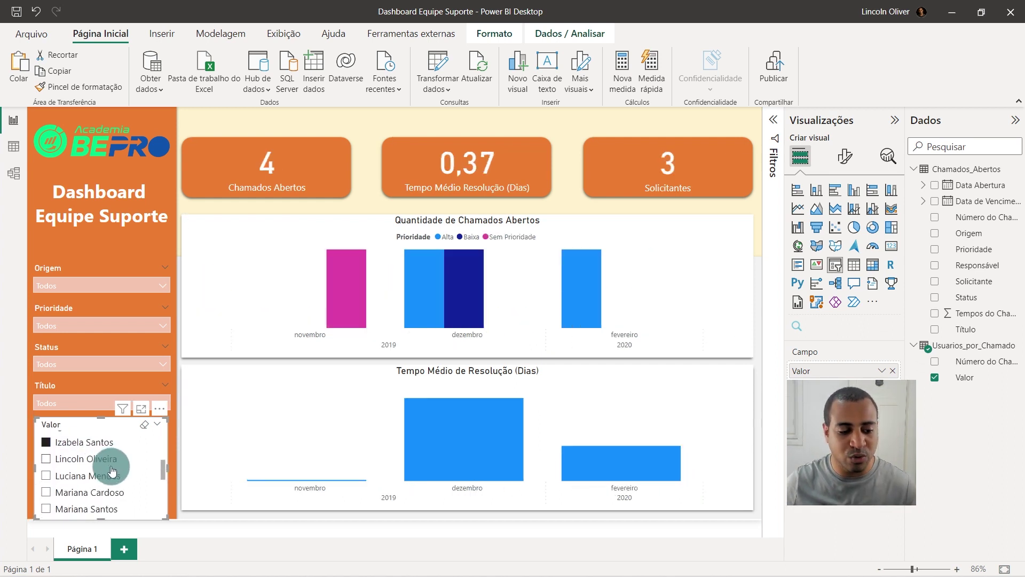
pyautogui.click(105, 459)
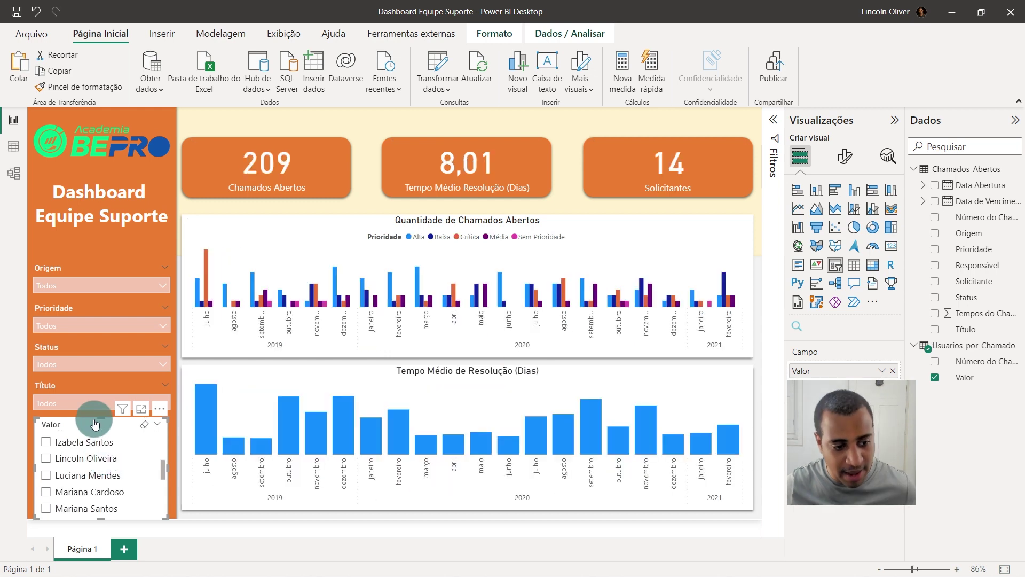
pyautogui.moveTo(91, 421); pyautogui.dragTo(85, 401)
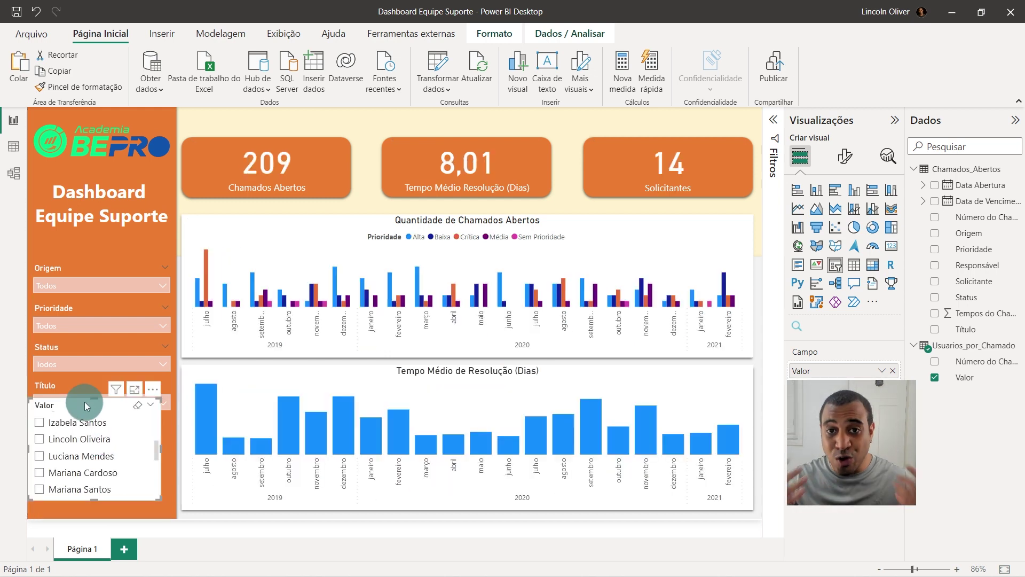